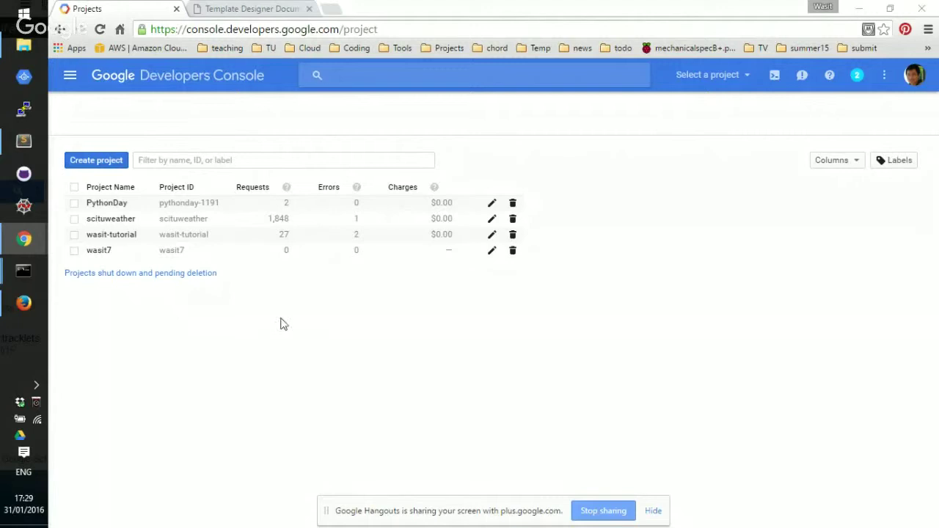
# - Search the web for "python social oauth" in a new tab and open the omab/python-social-auth GitHub repository
pyautogui.click(331, 9)
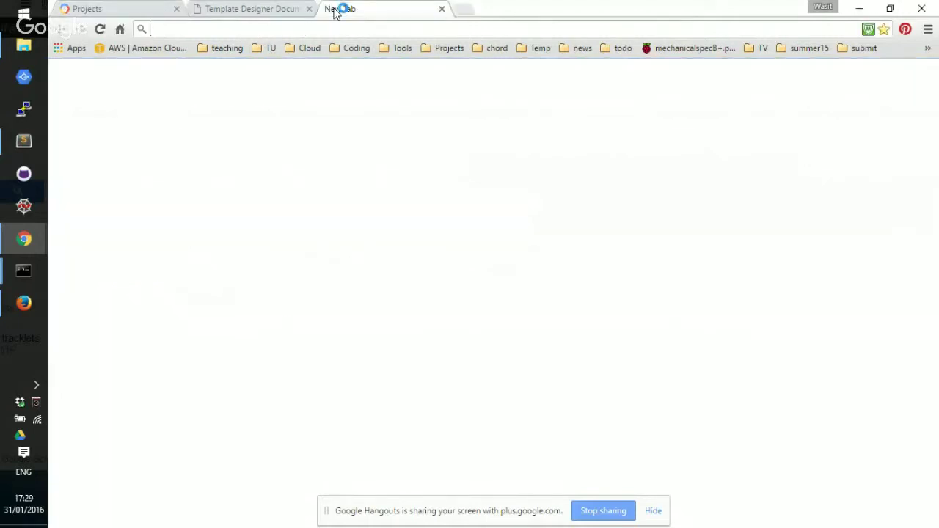
pyautogui.write('python o')
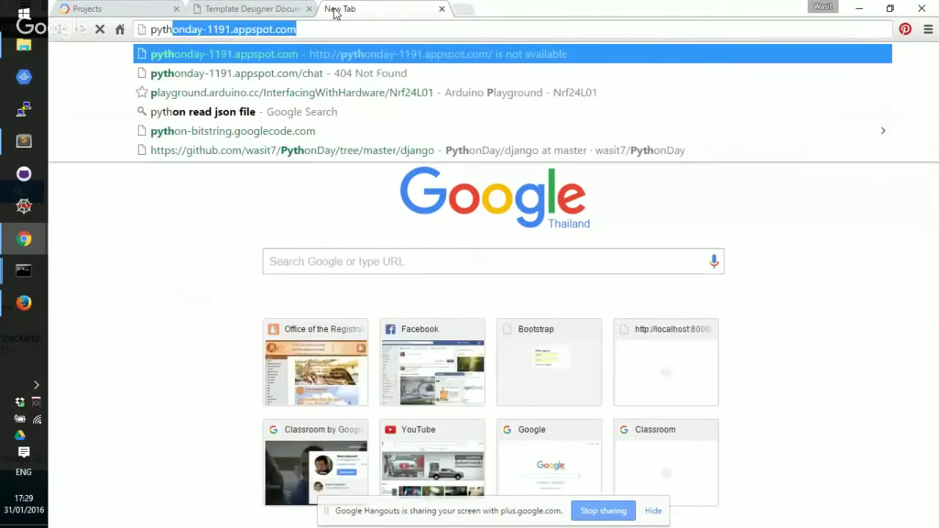
pyautogui.write('a')
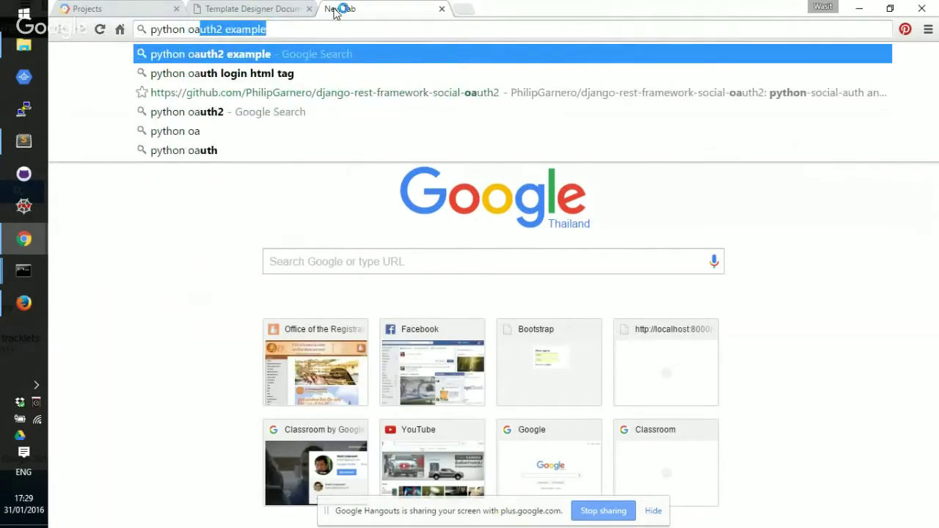
pyautogui.press('BackSpace')
pyautogui.press('BackSpace')
pyautogui.press('BackSpace')
pyautogui.press('BackSpace')
pyautogui.write('social ')
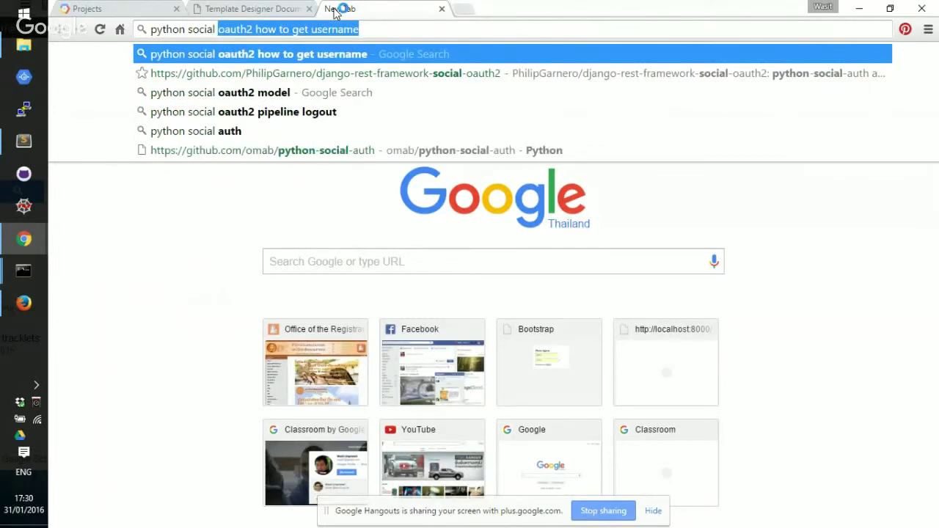
pyautogui.write('oth')
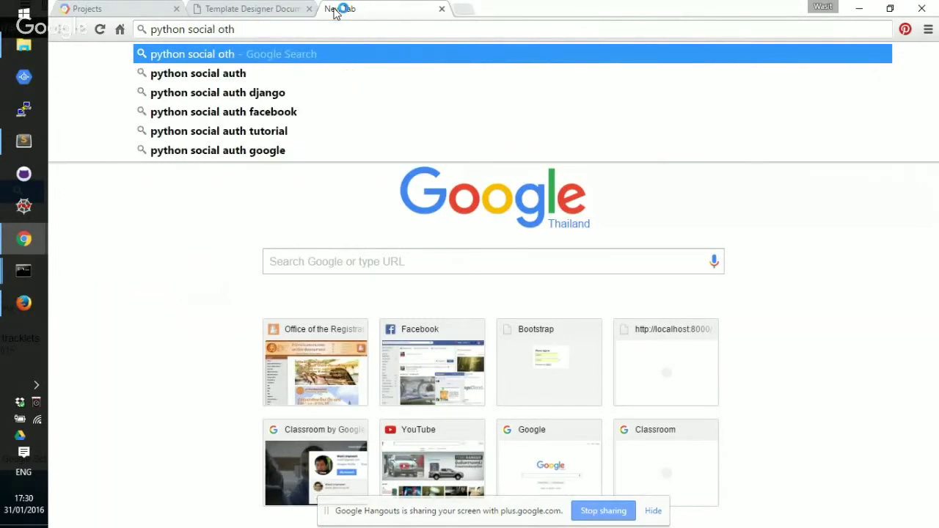
pyautogui.press('BackSpace')
pyautogui.press('BackSpace')
pyautogui.write('a')
pyautogui.write('uth')
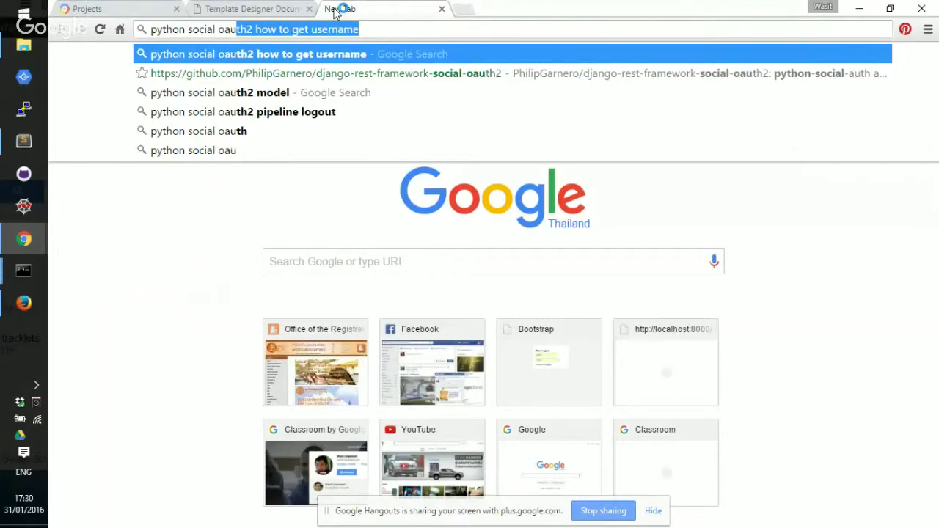
pyautogui.press('Return')
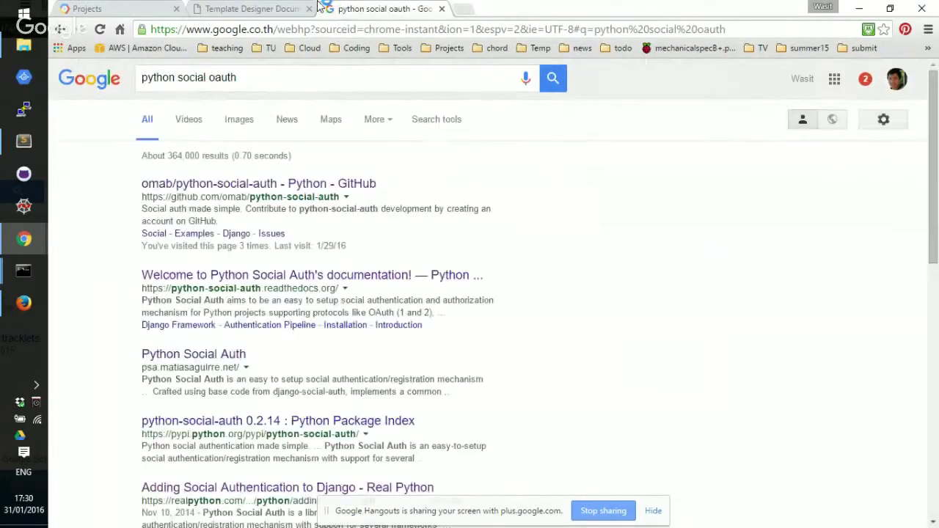
pyautogui.click(273, 184)
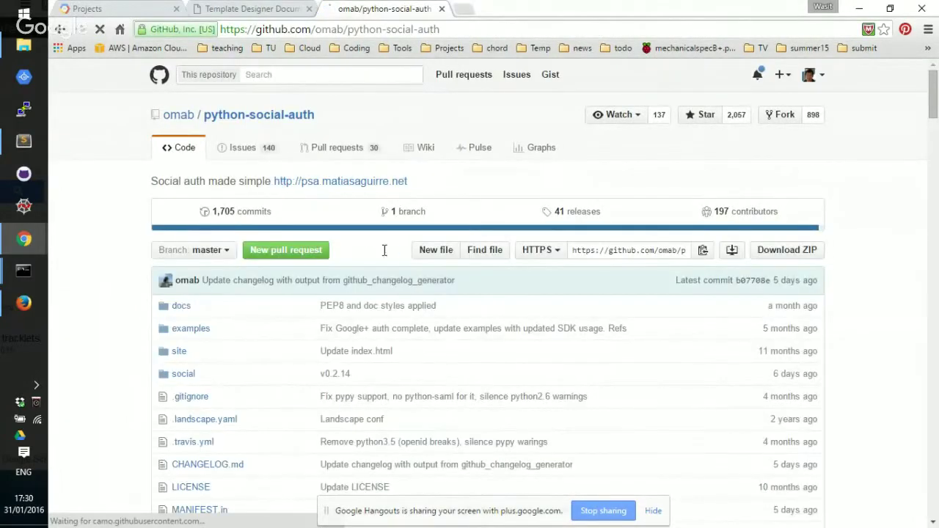
# - Examine the Auth providers list in the python-social-auth README, including which OAuth versions Google supports
pyautogui.middleClick(388, 251)
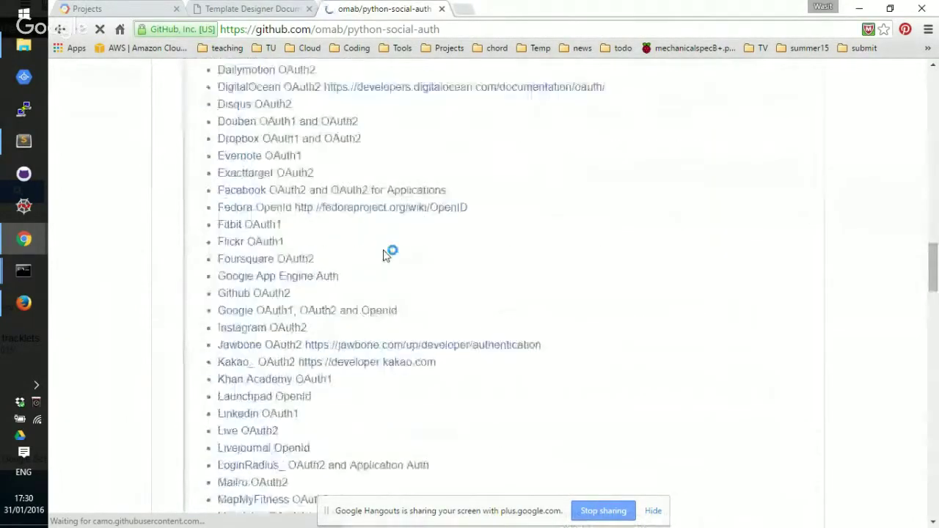
pyautogui.click(382, 253)
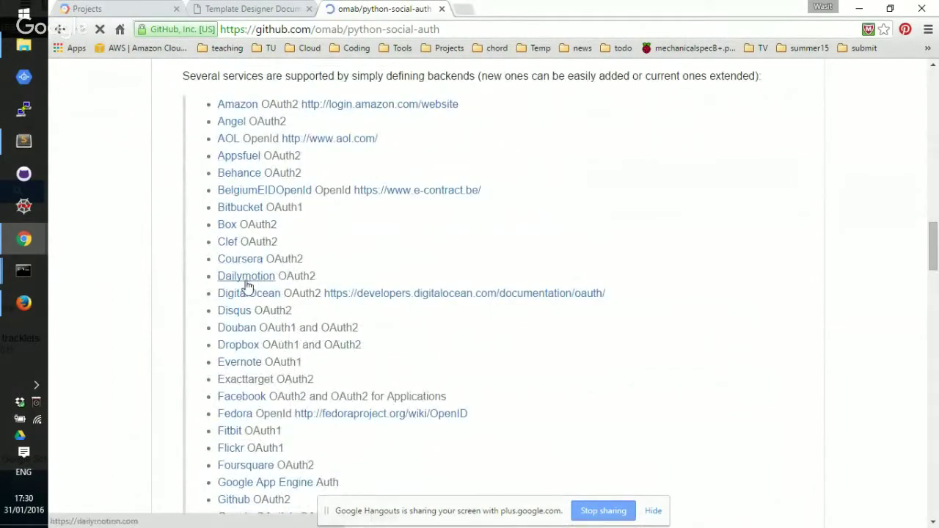
pyautogui.scroll(-3, 242, 363)
pyautogui.scroll(-4, 242, 367)
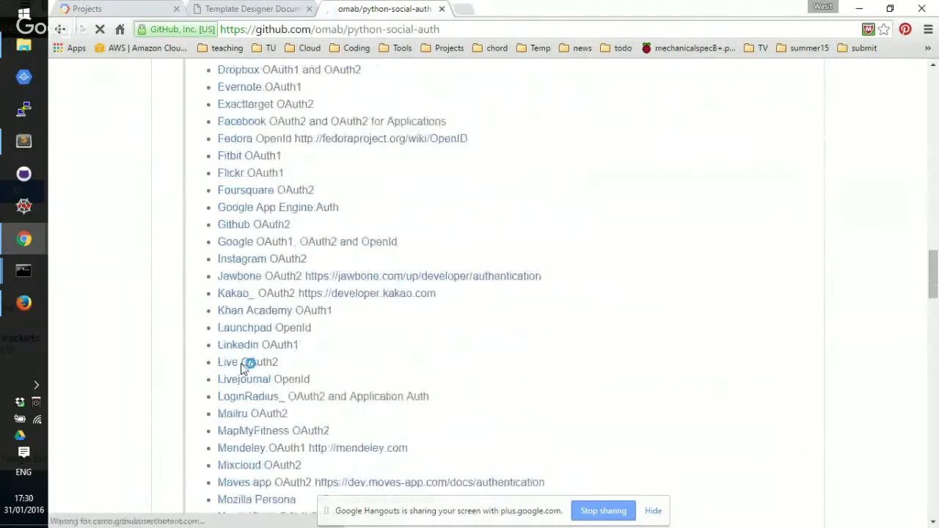
pyautogui.scroll(-2, 242, 369)
pyautogui.scroll(-3, 242, 369)
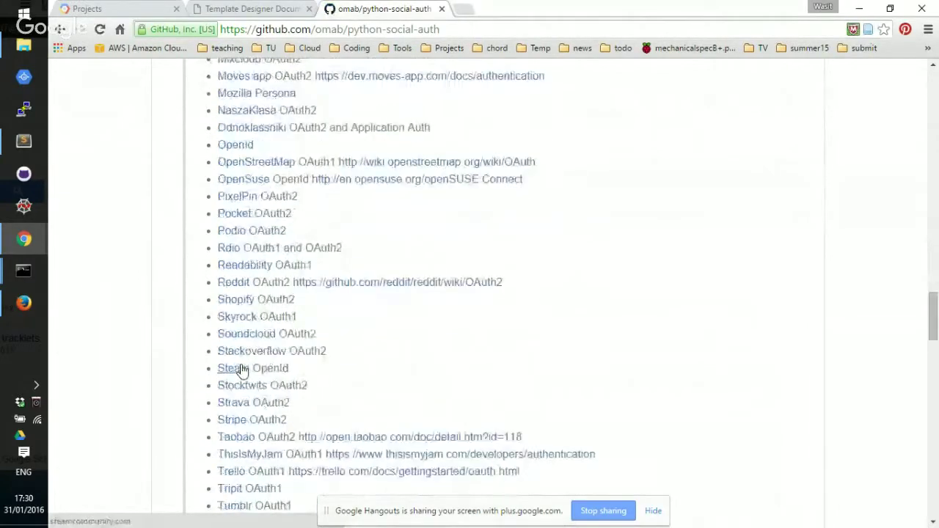
pyautogui.scroll(-1, 242, 369)
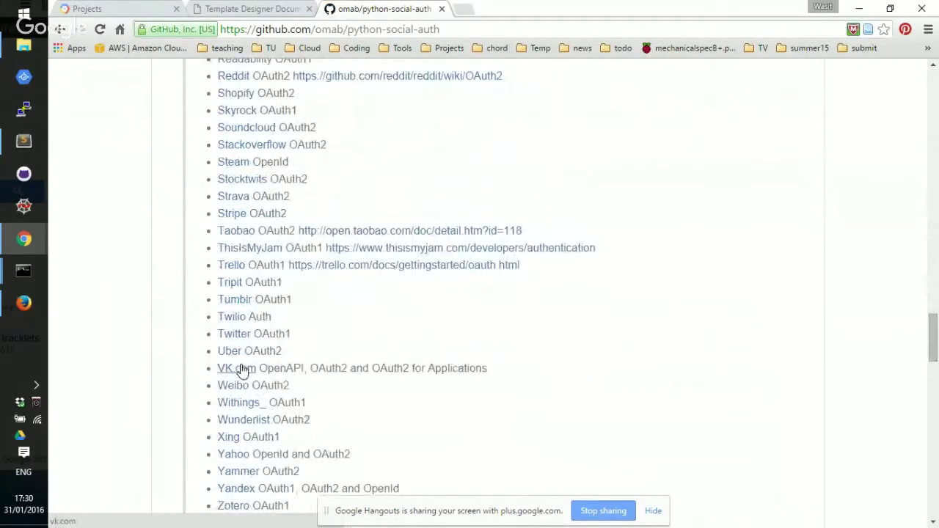
pyautogui.scroll(-1, 242, 366)
pyautogui.scroll(11, 242, 367)
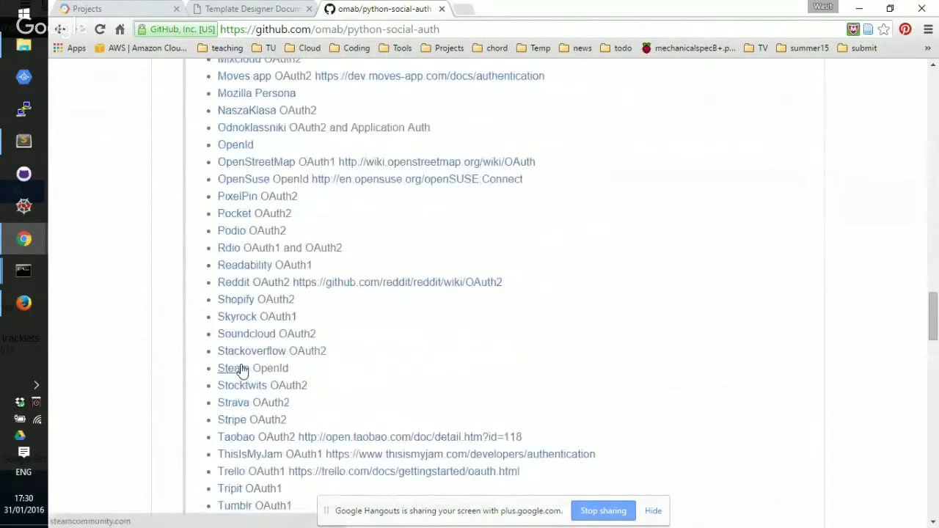
pyautogui.scroll(-1, 239, 336)
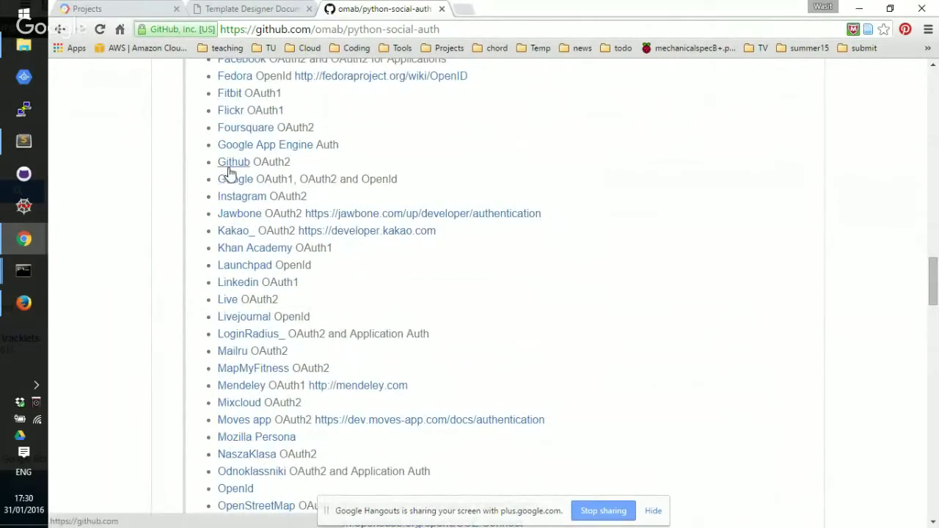
pyautogui.moveTo(301, 180); pyautogui.dragTo(342, 183)
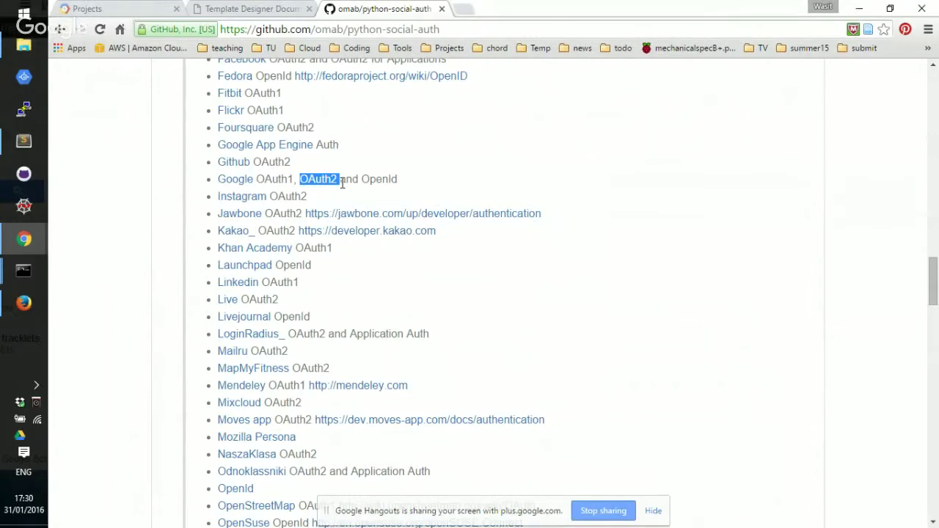
pyautogui.scroll(-3, 311, 270)
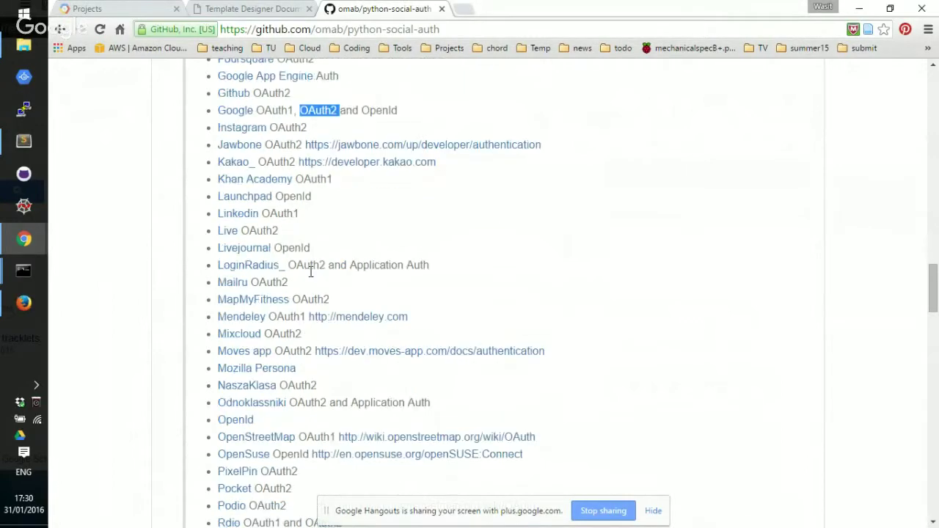
pyautogui.scroll(7, 311, 269)
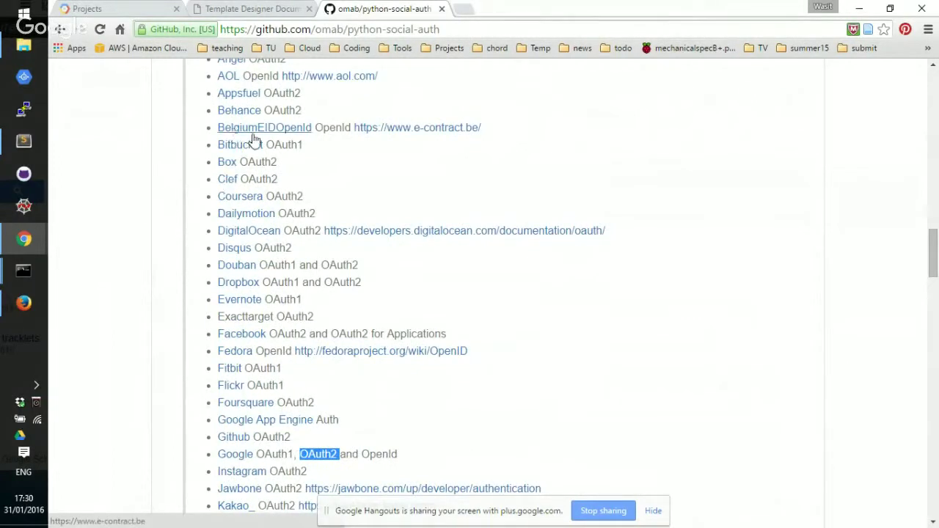
pyautogui.scroll(2, 252, 101)
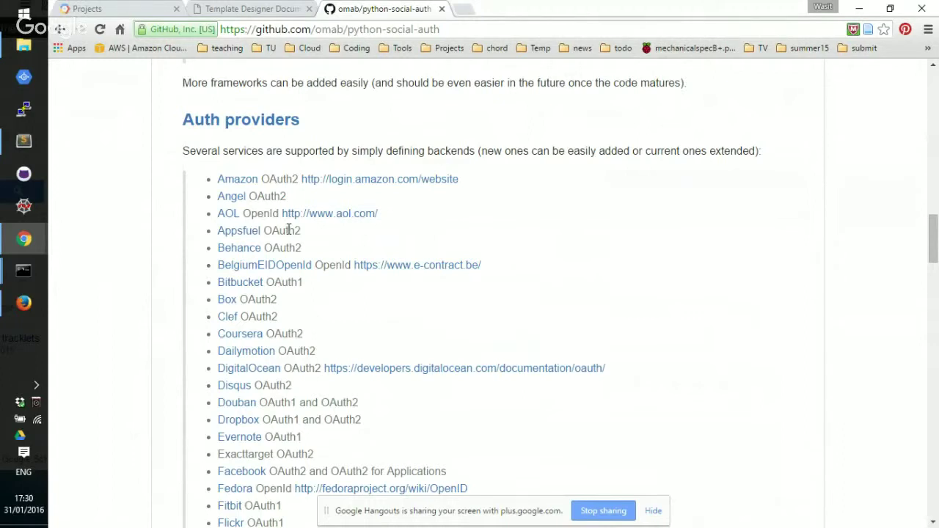
# - Return to the Google Developers Console and create a new project named mysite3
pyautogui.click(129, 6)
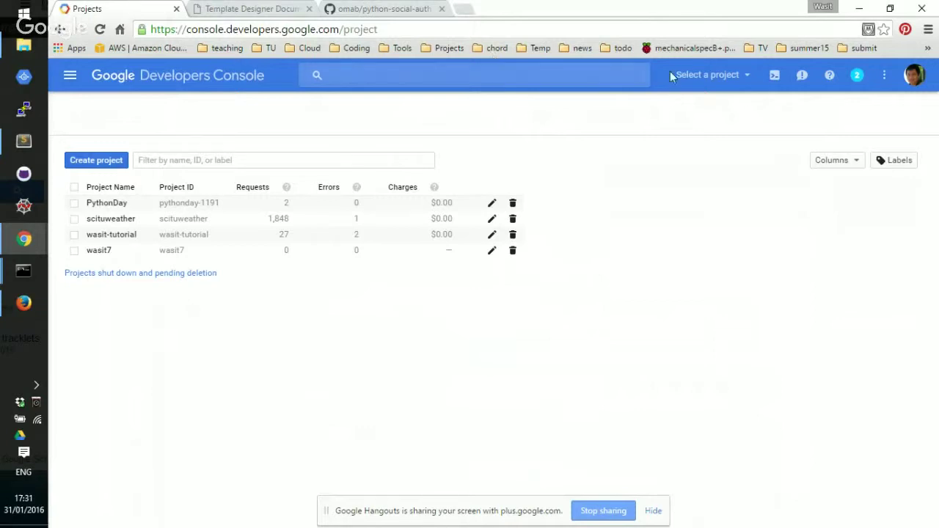
pyautogui.click(715, 75)
pyautogui.click(660, 260)
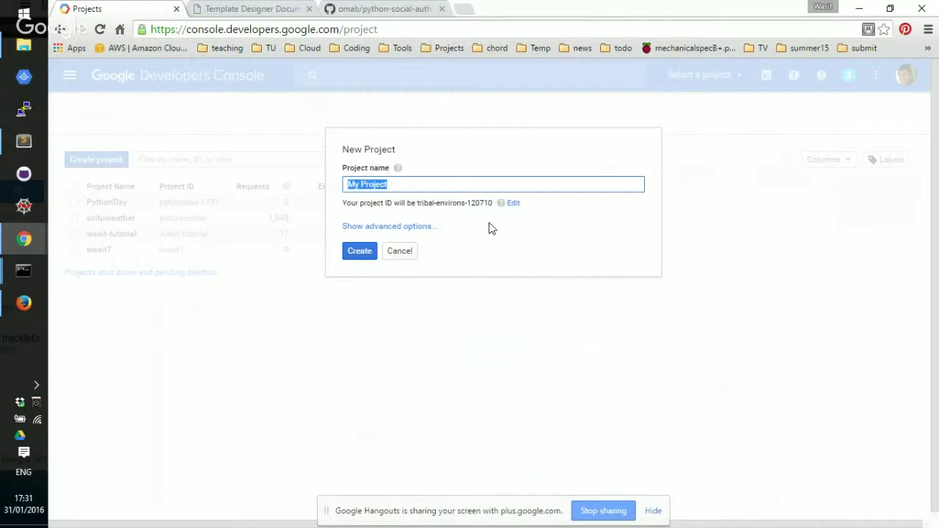
pyautogui.write('my')
pyautogui.write('dem')
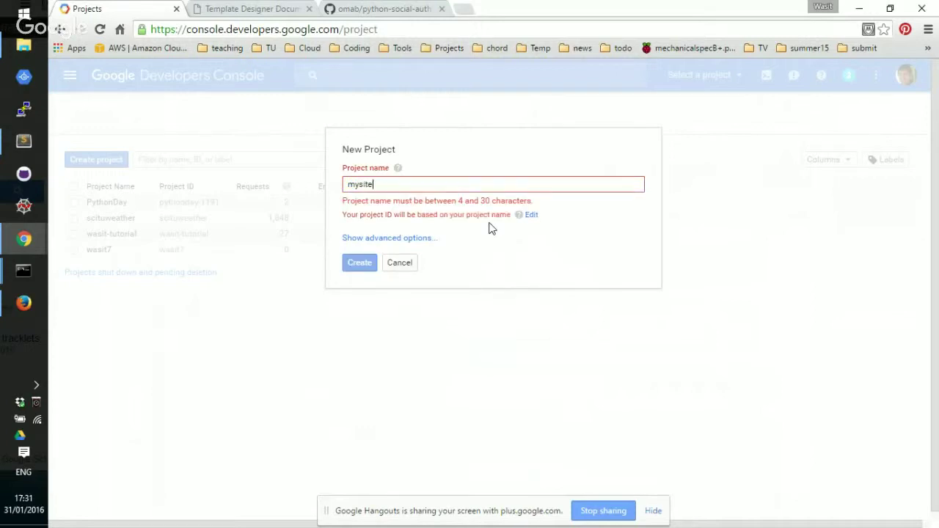
pyautogui.press('BackSpace')
pyautogui.press('BackSpace')
pyautogui.press('BackSpace')
pyautogui.write('site3')
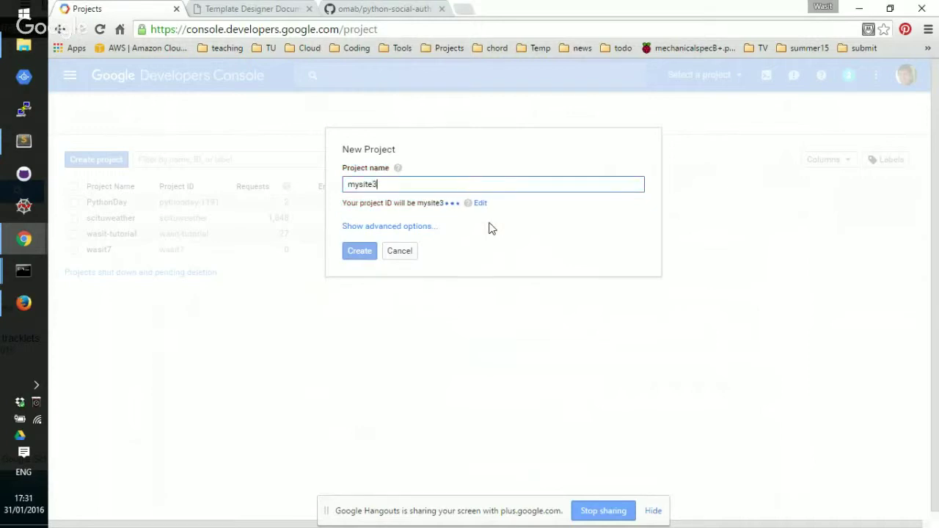
pyautogui.click(357, 256)
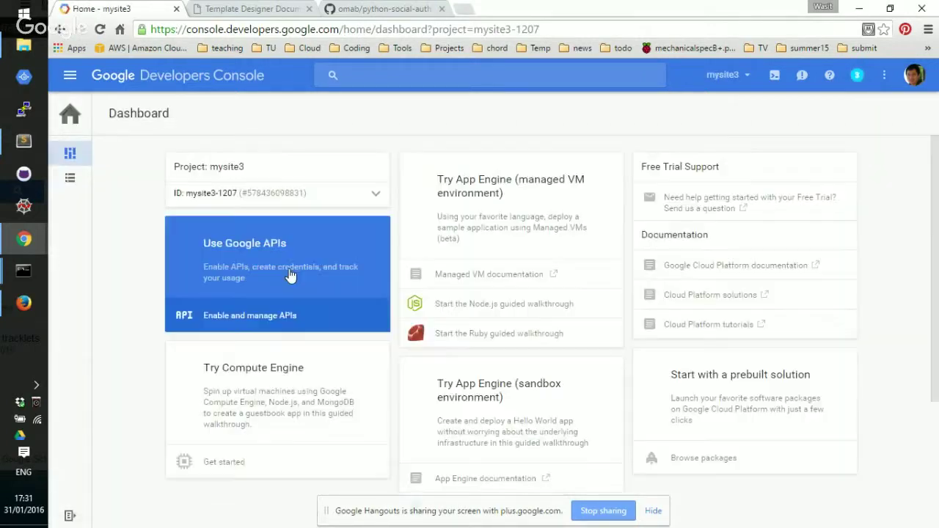
# - Open the API Manager for the mysite3 project and go to its Credentials page
pyautogui.click(71, 77)
pyautogui.click(119, 188)
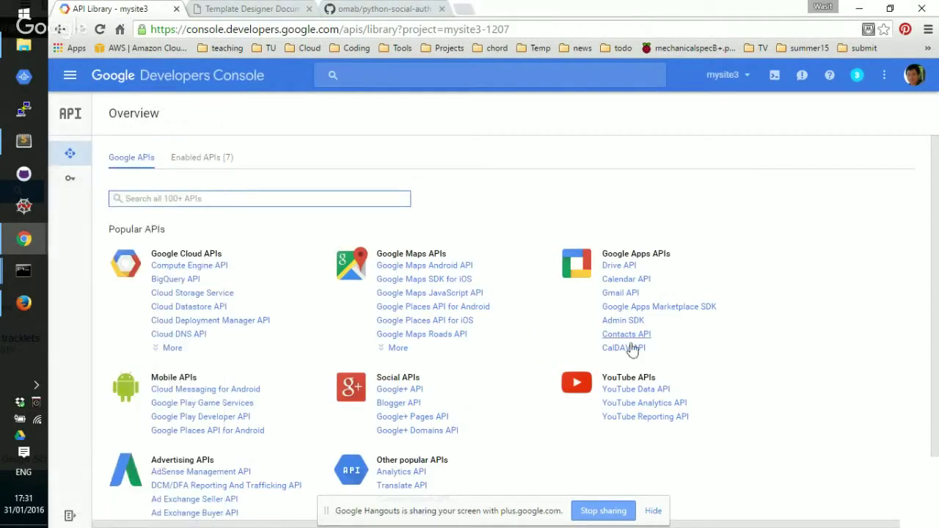
pyautogui.scroll(-1, 540, 251)
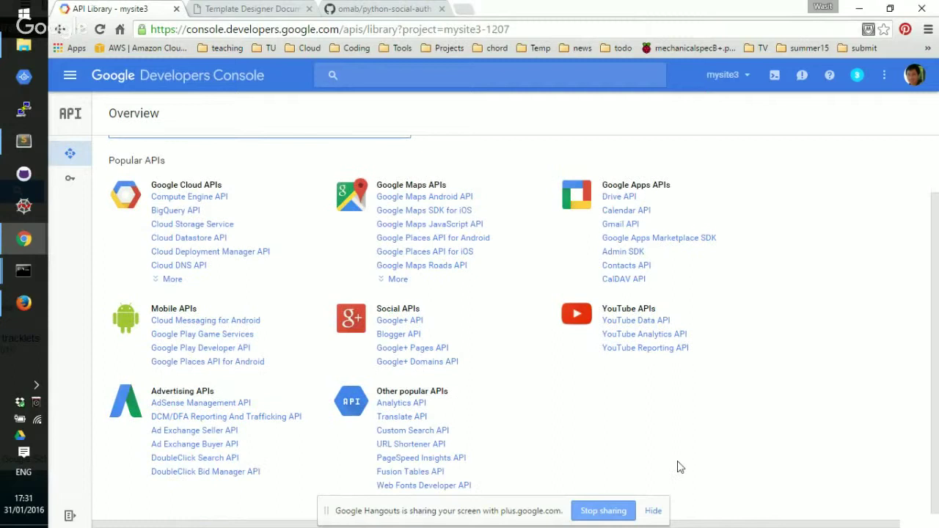
pyautogui.click(653, 510)
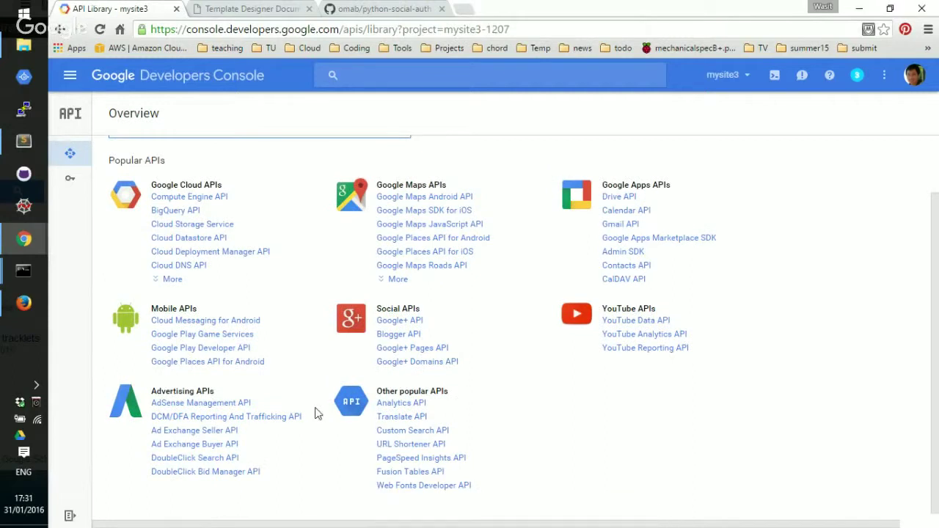
pyautogui.moveTo(72, 185)
pyautogui.click(120, 184)
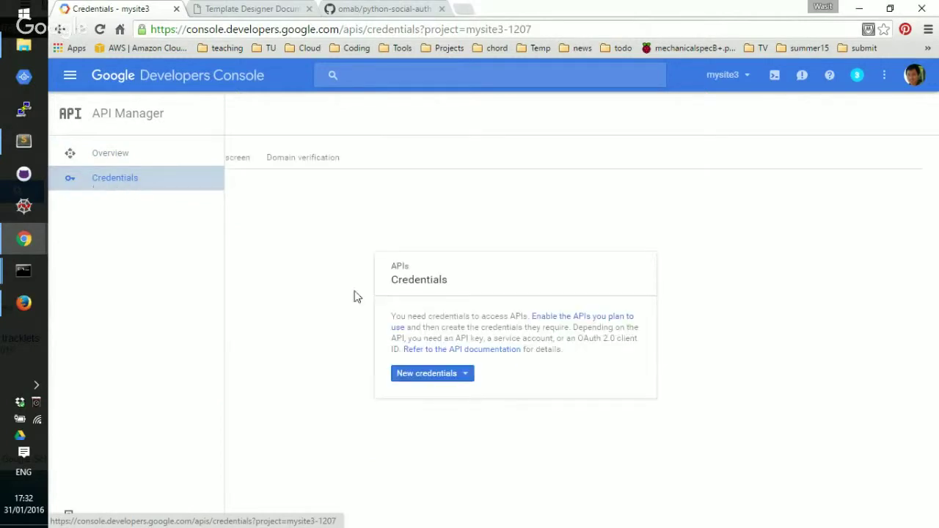
# - Try to create a new OAuth client ID credential for the project
pyautogui.click(434, 375)
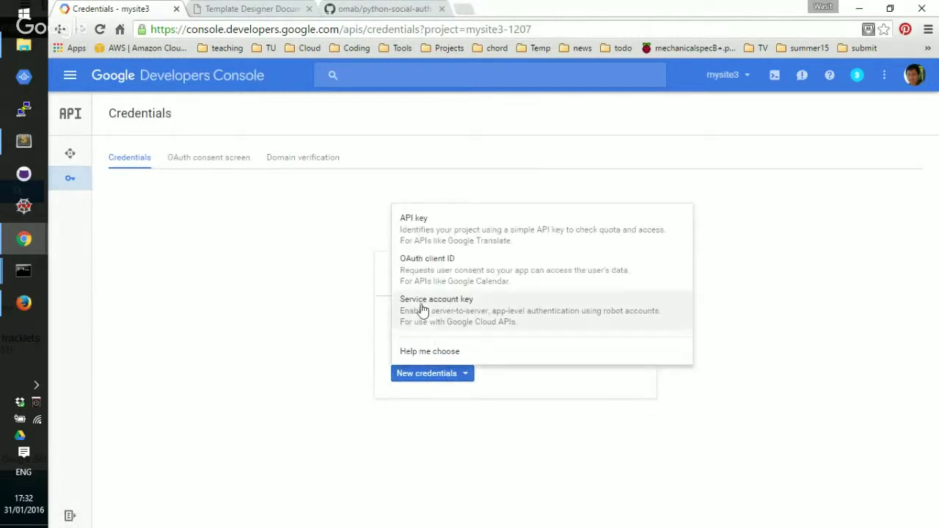
pyautogui.click(433, 269)
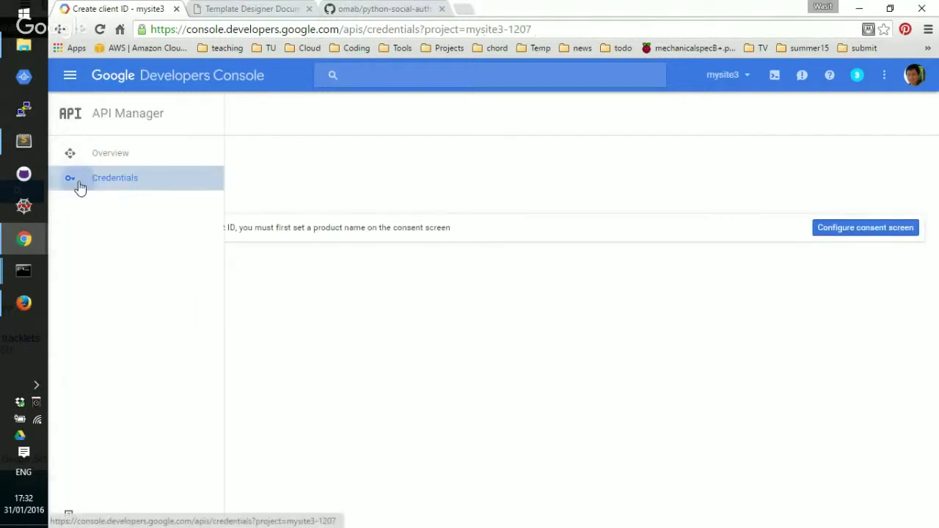
pyautogui.click(79, 185)
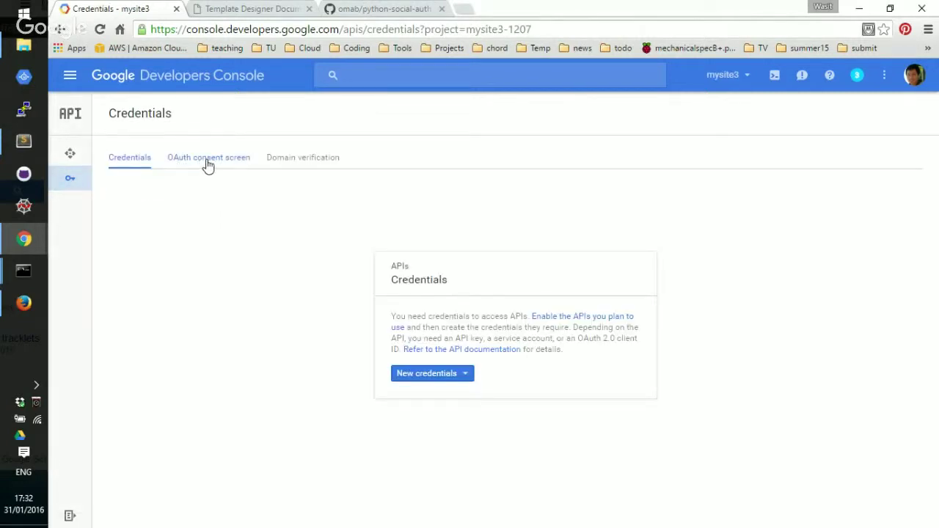
# - Open the OAuth consent screen settings and enter mysite3 as the product name shown to users
pyautogui.click(209, 164)
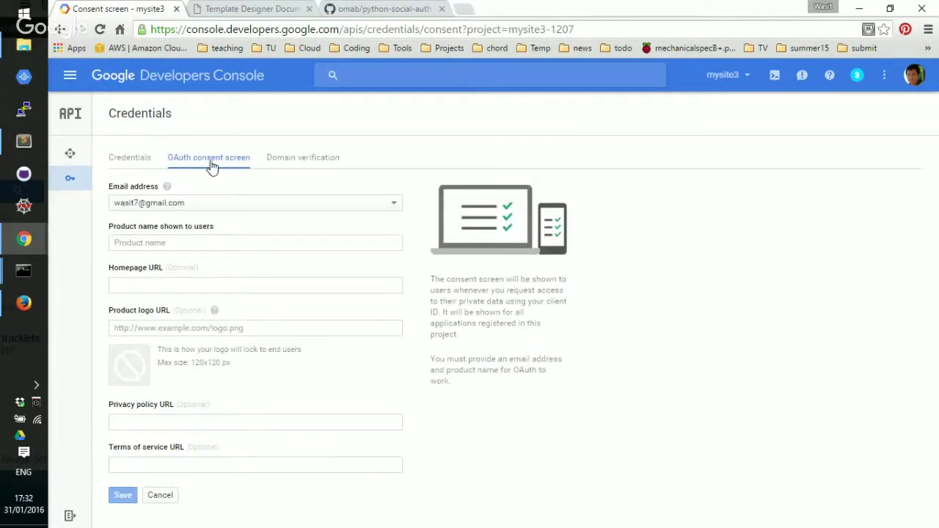
pyautogui.click(195, 244)
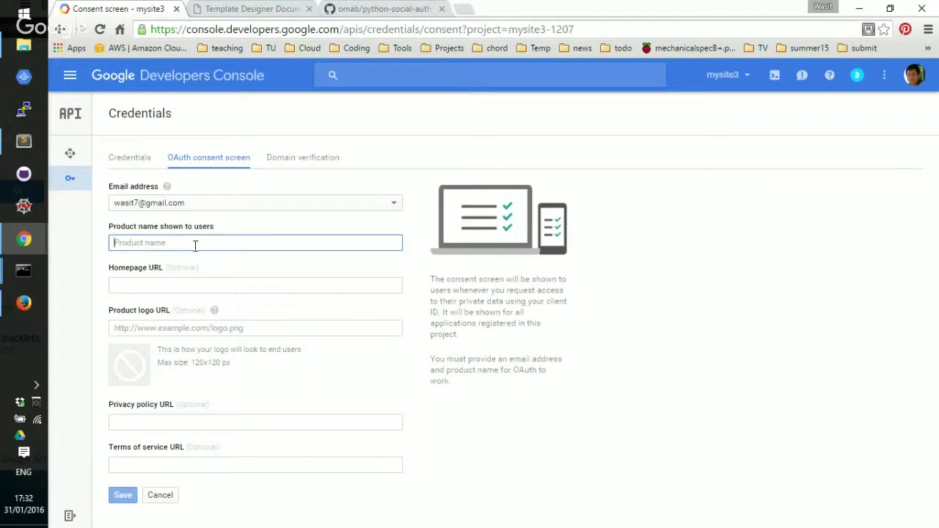
pyautogui.write('mys')
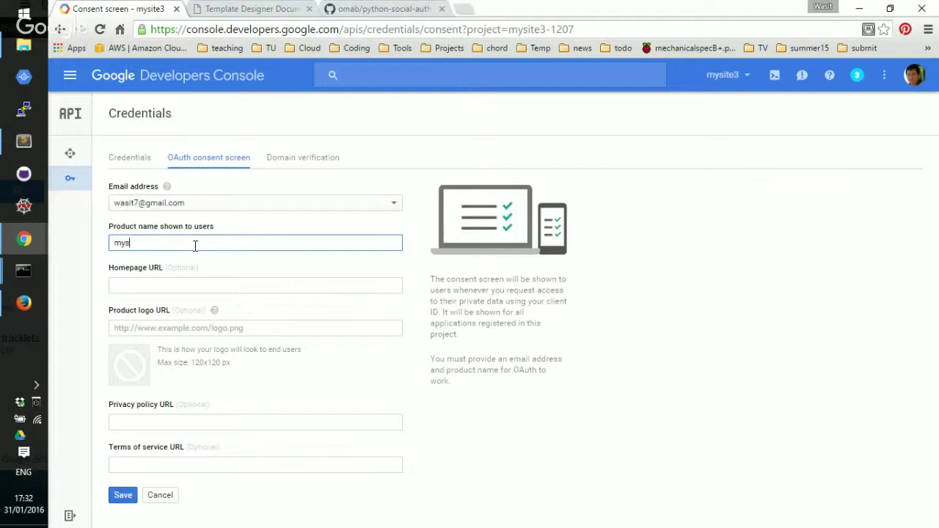
pyautogui.write('ite3')
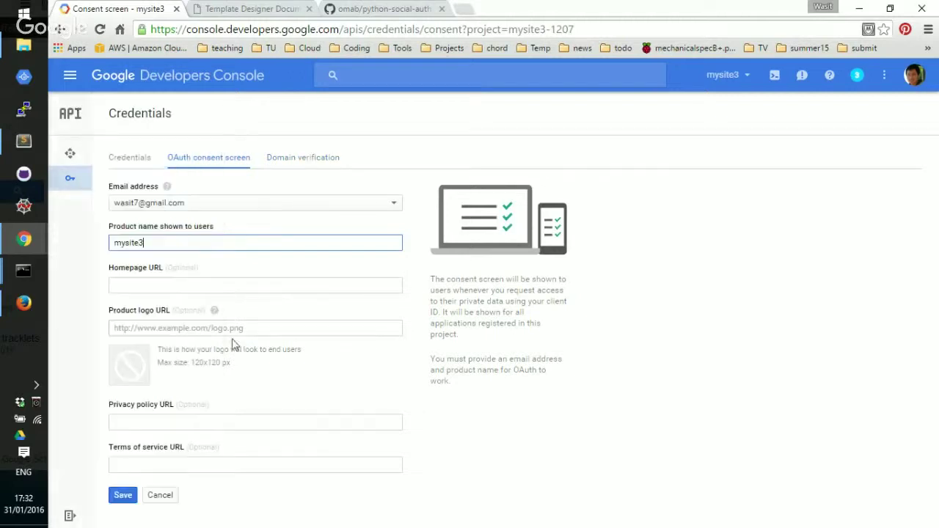
# - Save the consent screen and start a new OAuth client ID with the Web application type
pyautogui.click(123, 497)
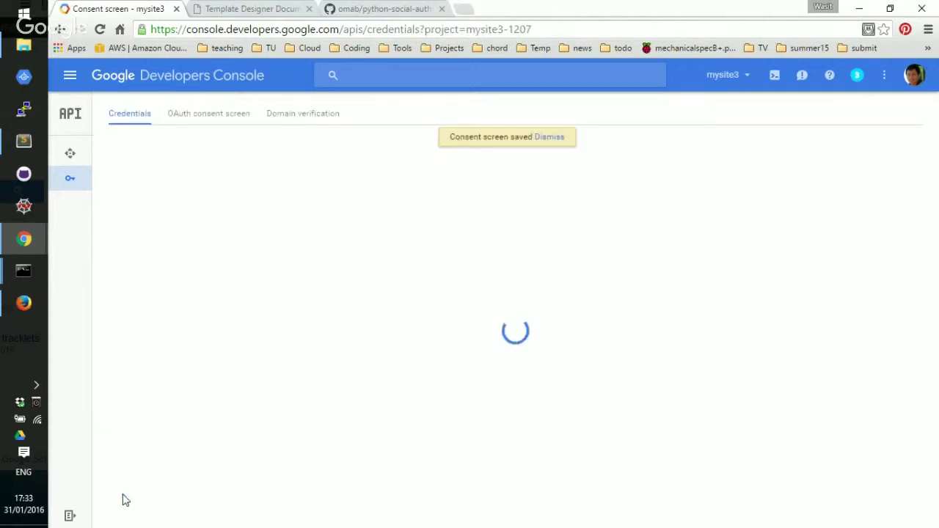
pyautogui.click(425, 374)
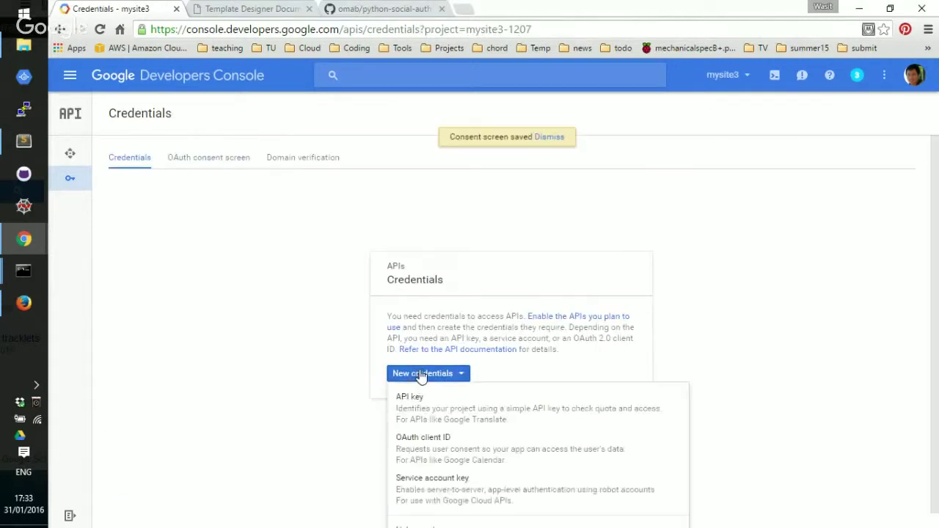
pyautogui.click(421, 264)
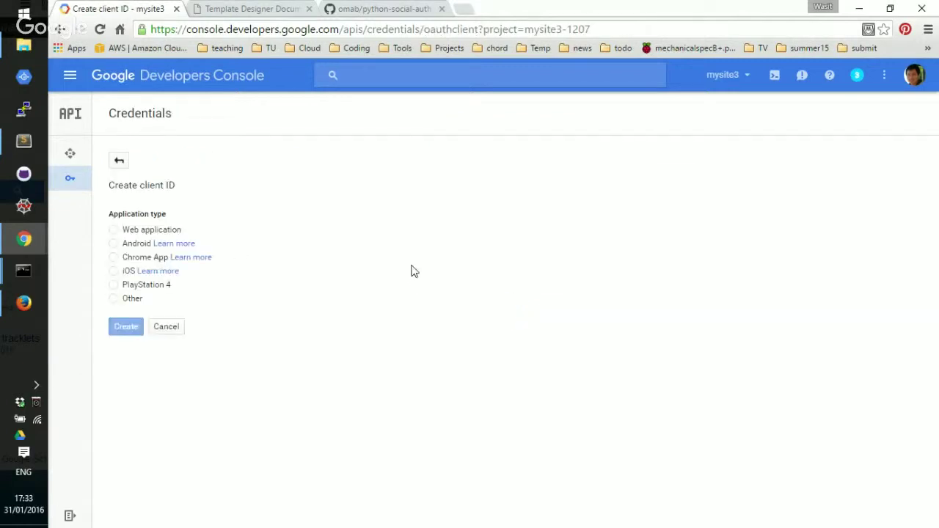
pyautogui.click(154, 232)
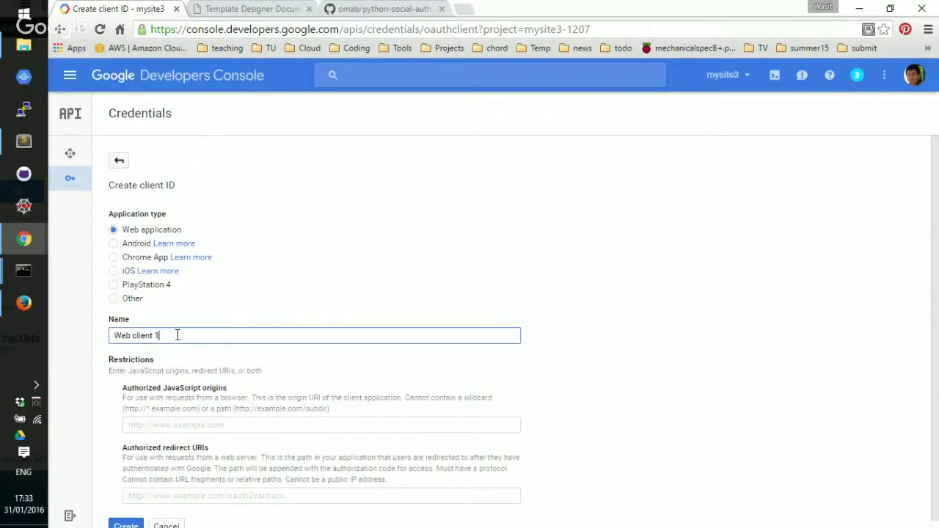
pyautogui.scroll(-1, 179, 332)
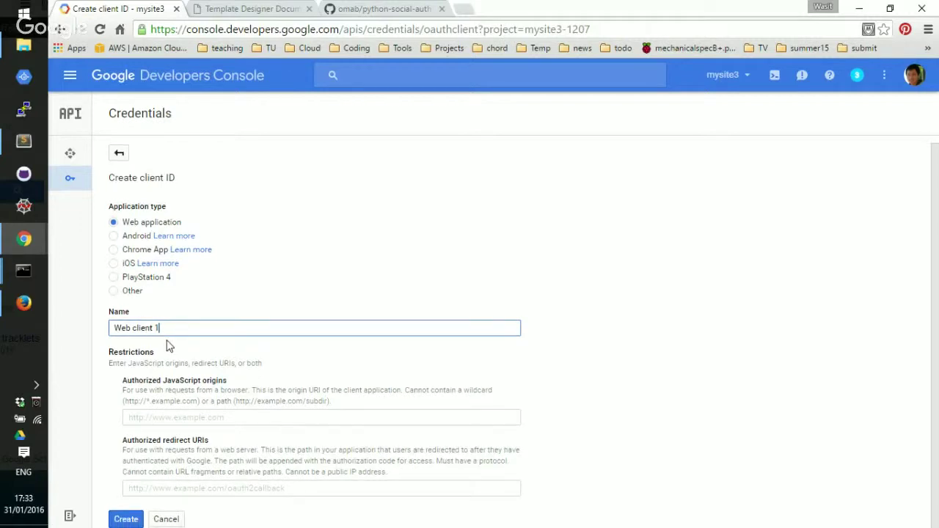
pyautogui.hotkey('alt', 'Tab')
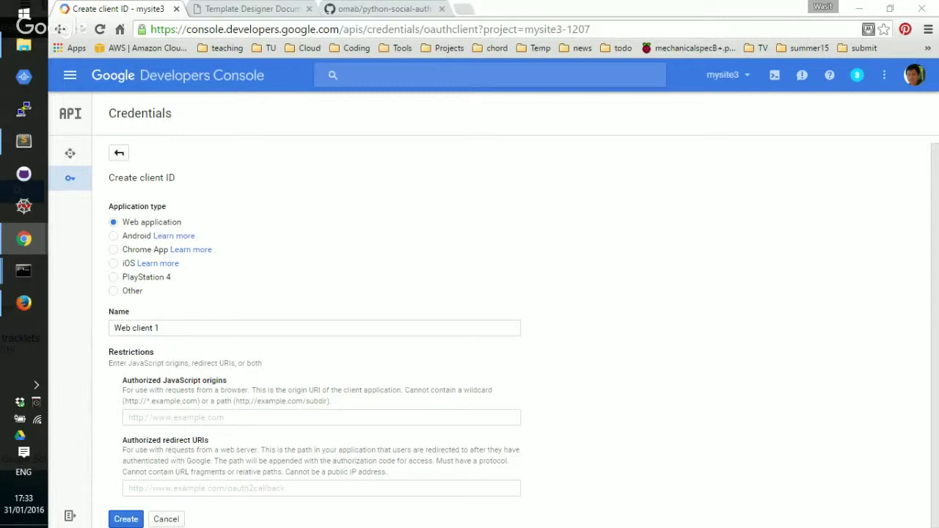
pyautogui.click(228, 416)
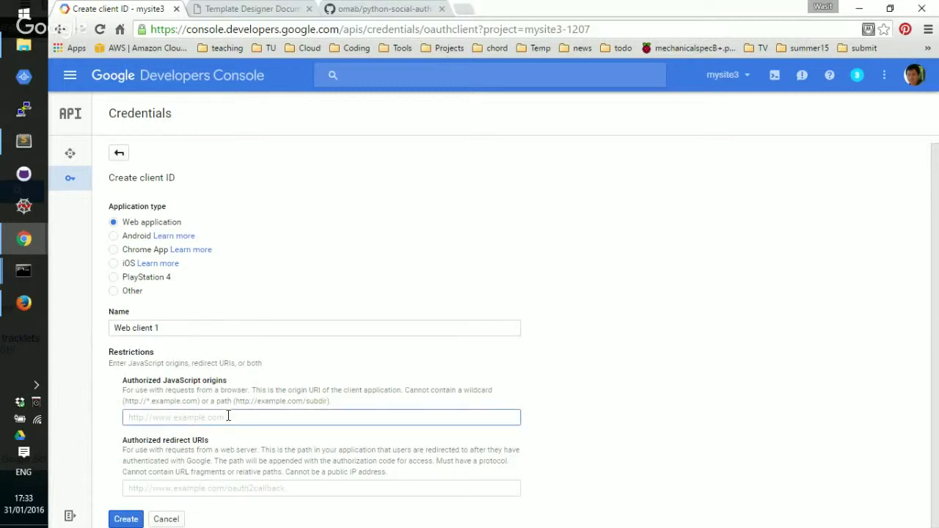
pyautogui.write('http://localhost:8080')
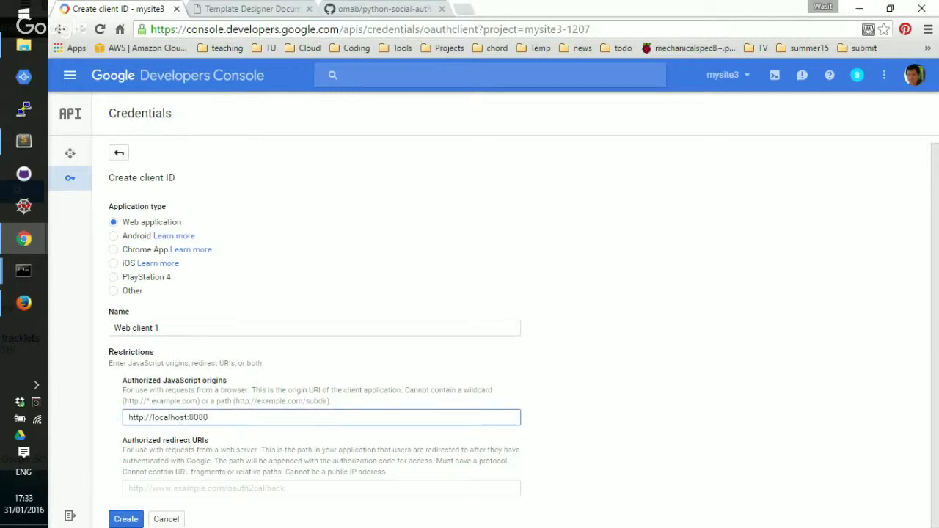
pyautogui.press('Return')
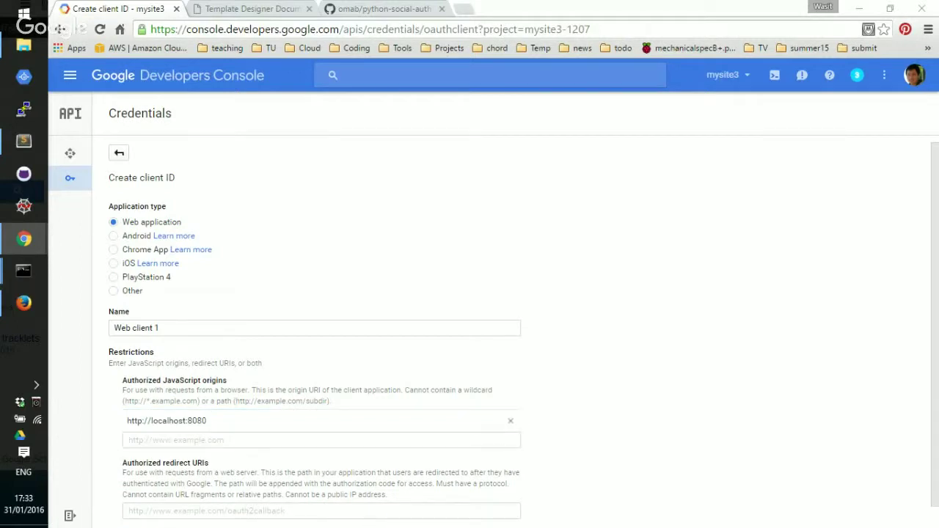
pyautogui.scroll(-1, 400, 410)
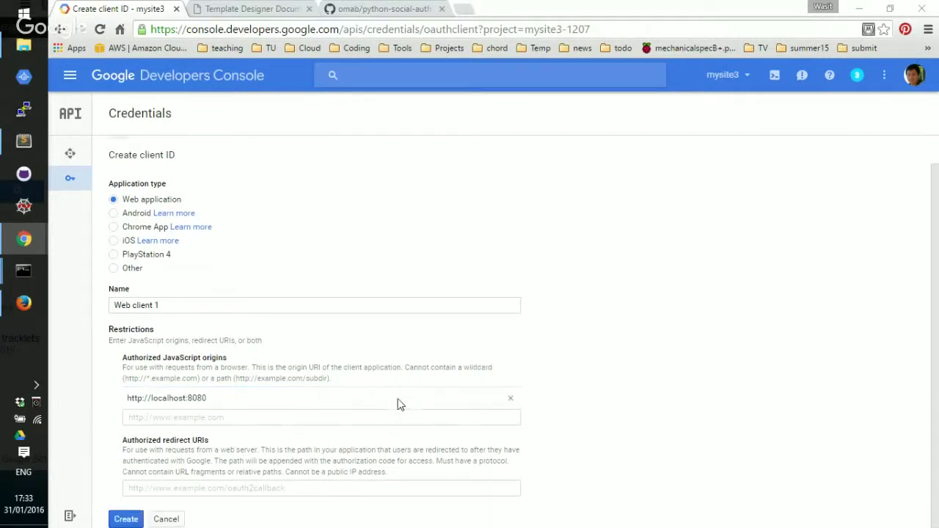
pyautogui.click(222, 490)
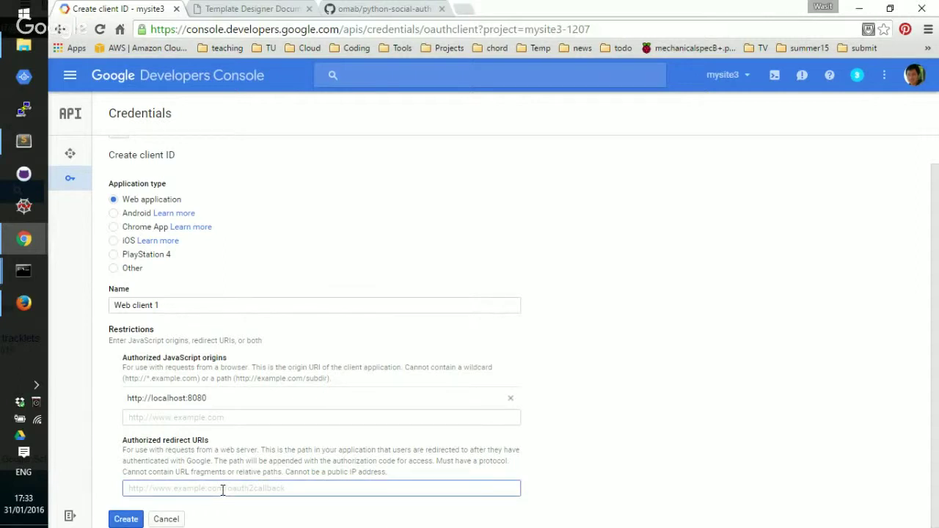
pyautogui.write('http://localhost:8000/complete/google-oauth2/')
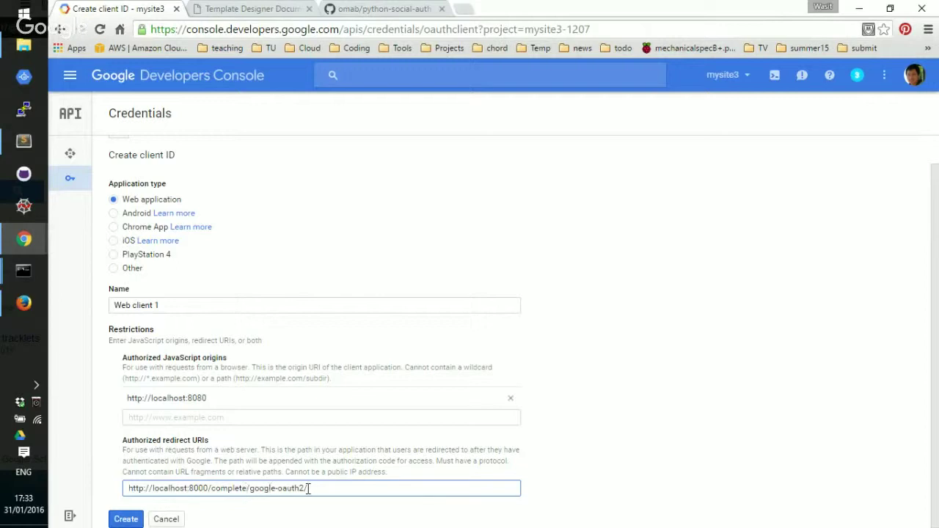
pyautogui.moveTo(250, 487); pyautogui.dragTo(298, 488)
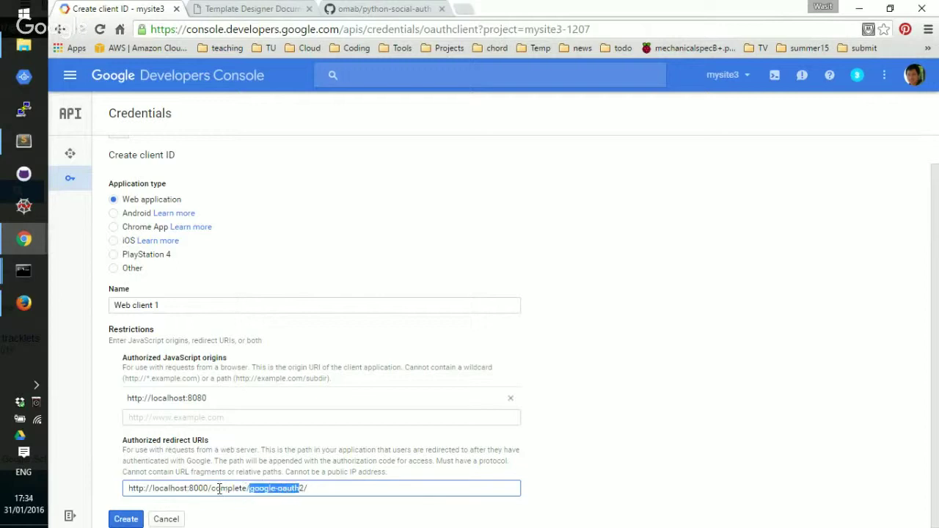
pyautogui.moveTo(210, 489); pyautogui.dragTo(303, 490)
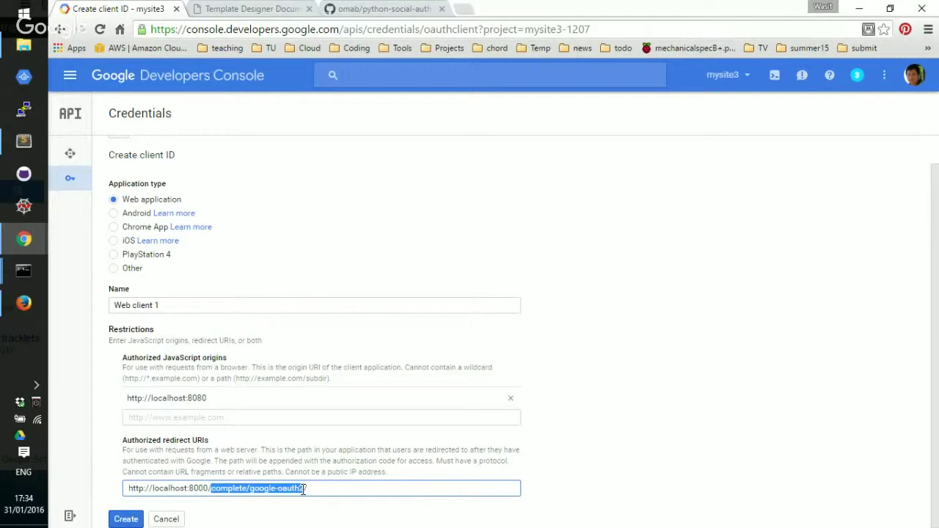
pyautogui.click(133, 523)
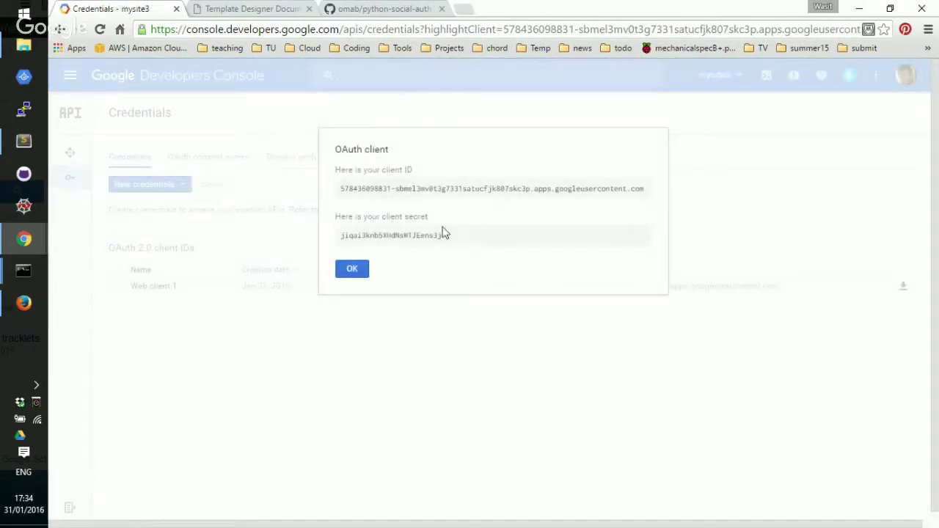
pyautogui.click(352, 271)
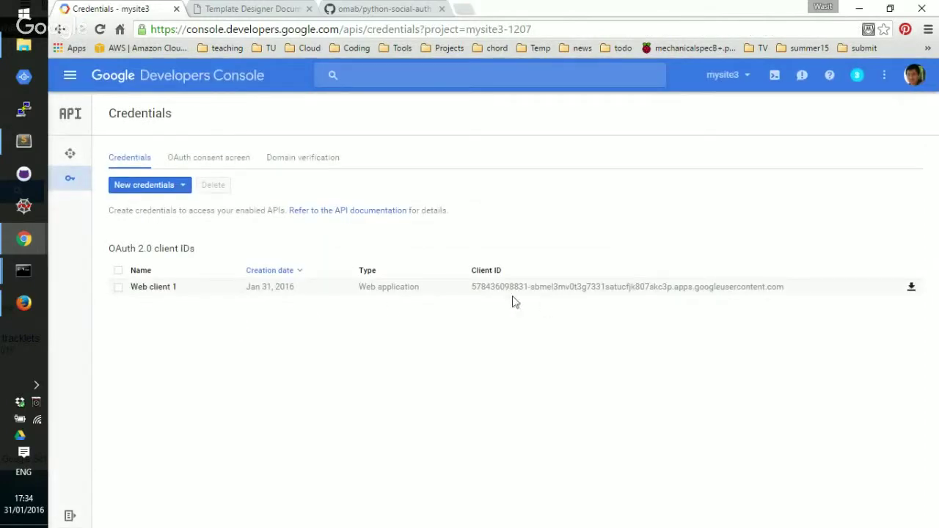
# - Open the details of Web client 1 and copy its client ID
pyautogui.click(168, 290)
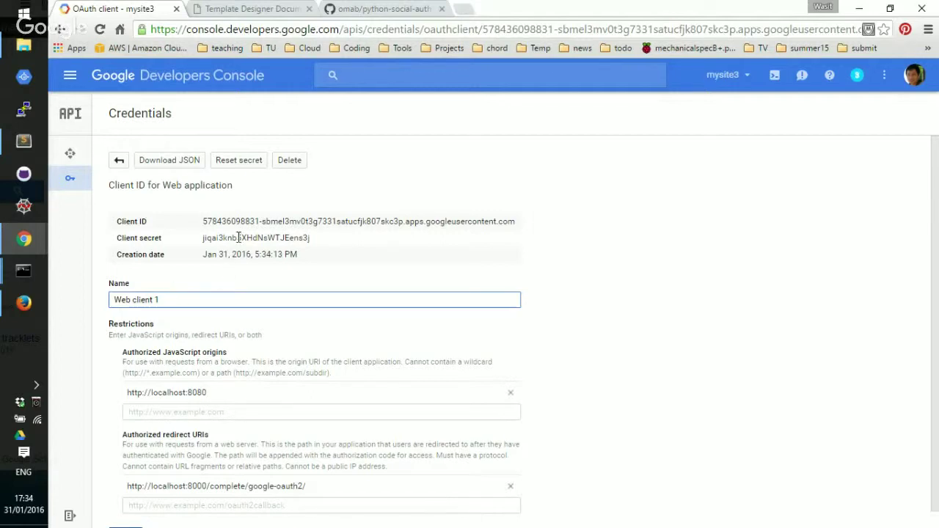
pyautogui.moveTo(203, 221); pyautogui.dragTo(523, 225)
pyautogui.click(401, 248)
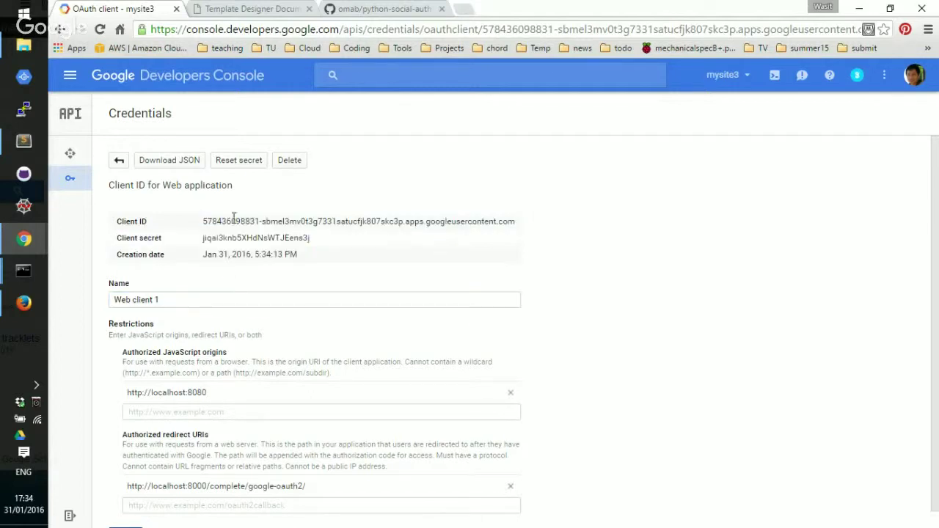
pyautogui.moveTo(203, 222); pyautogui.dragTo(519, 220)
pyautogui.hotkey('ctrl', 'c')
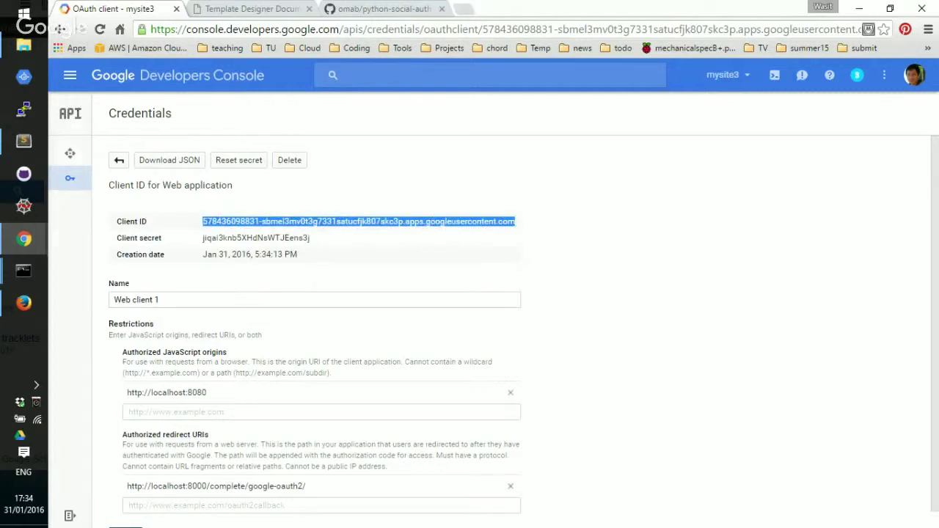
# - Switch to Sublime Text and replace the xxx.com placeholder for "key" in google_oauth.key with the copied client ID
pyautogui.click(23, 140)
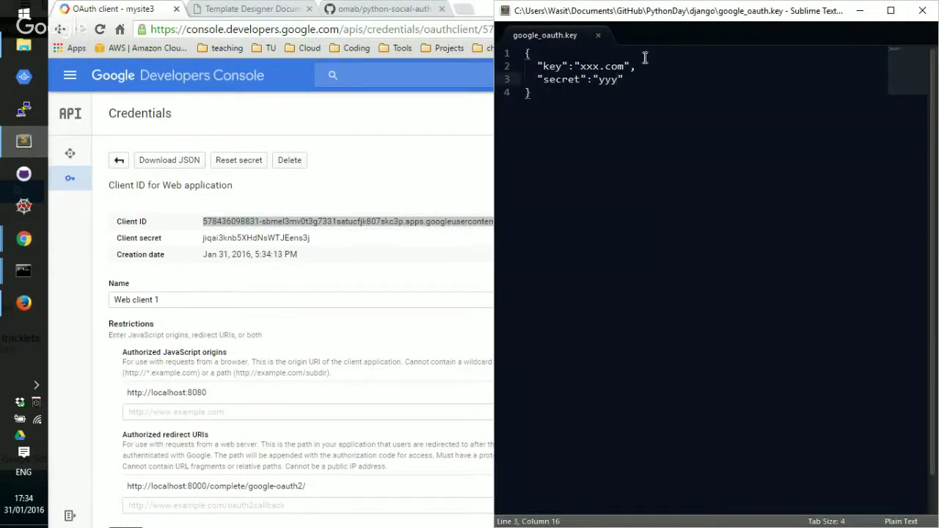
pyautogui.click(605, 66)
pyautogui.moveTo(579, 66); pyautogui.dragTo(625, 66)
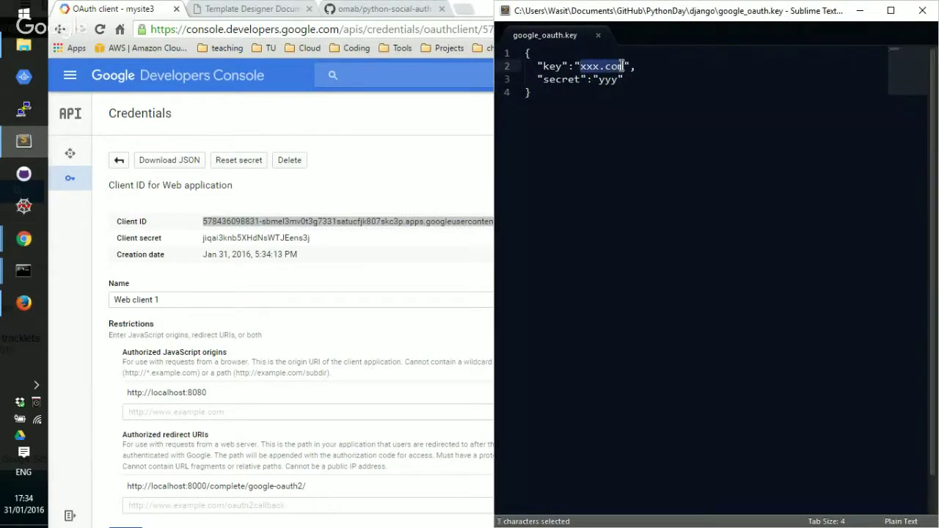
pyautogui.hotkey('ctrl', 'v')
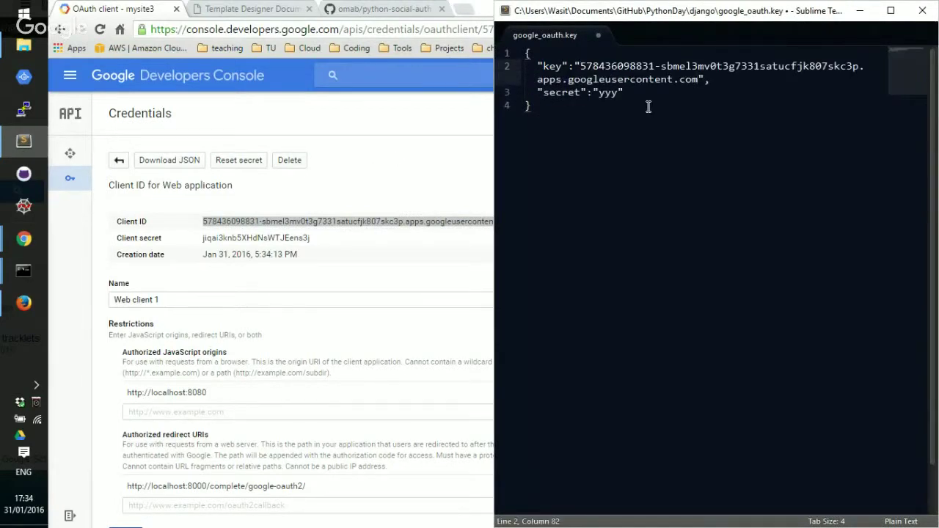
# - Copy the client secret from the console and paste it over the yyy placeholder for "secret" in google_oauth.key
pyautogui.doubleClick(239, 238)
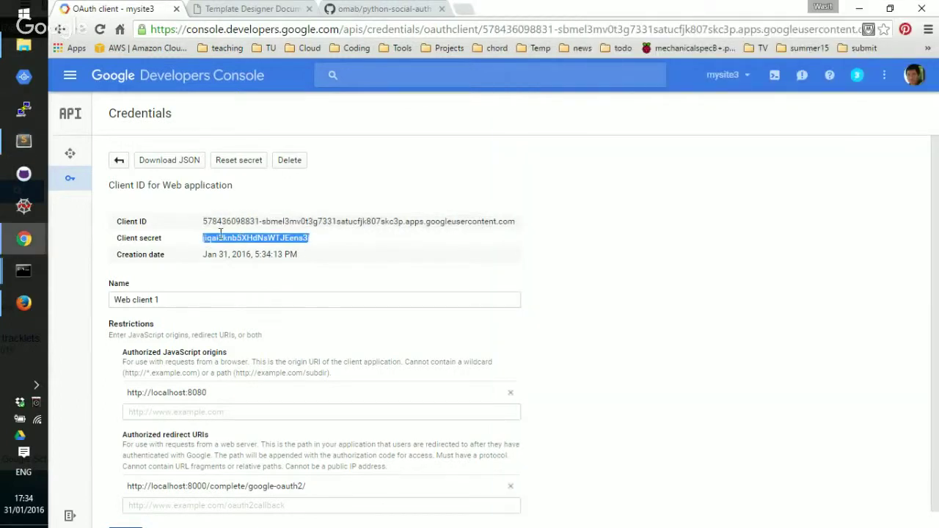
pyautogui.click(220, 233)
pyautogui.moveTo(203, 239); pyautogui.dragTo(314, 238)
pyautogui.hotkey('ctrl', 'c')
pyautogui.hotkey('alt', 'Tab')
pyautogui.hotkey('ctrl', 'End')
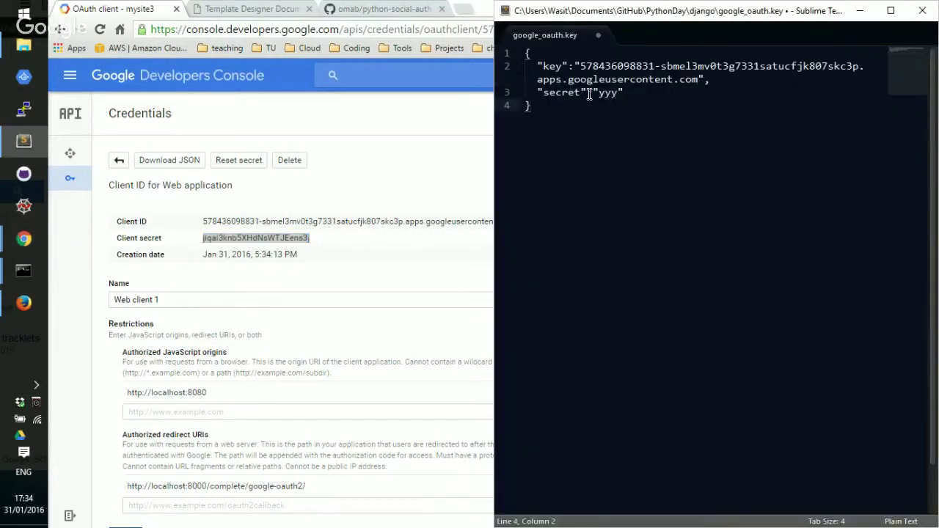
pyautogui.moveTo(598, 93); pyautogui.dragTo(616, 92)
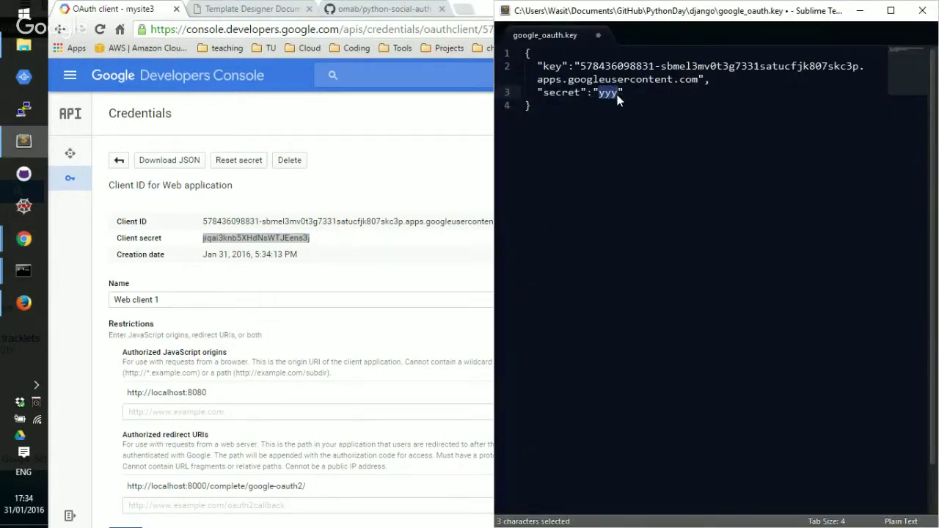
pyautogui.hotkey('ctrl', 'v')
# - Save google_oauth.key with the new credentials and close the file
pyautogui.doubleClick(646, 10)
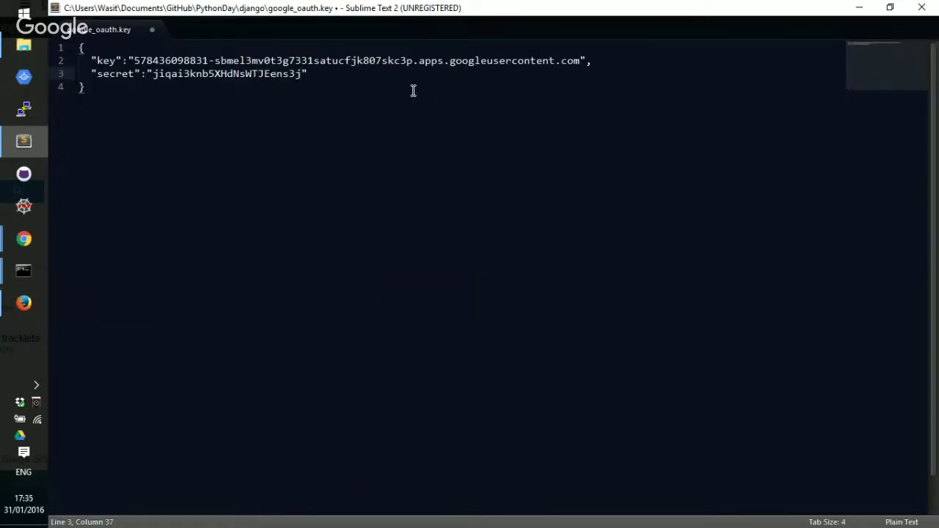
pyautogui.hotkey('ctrl', 's')
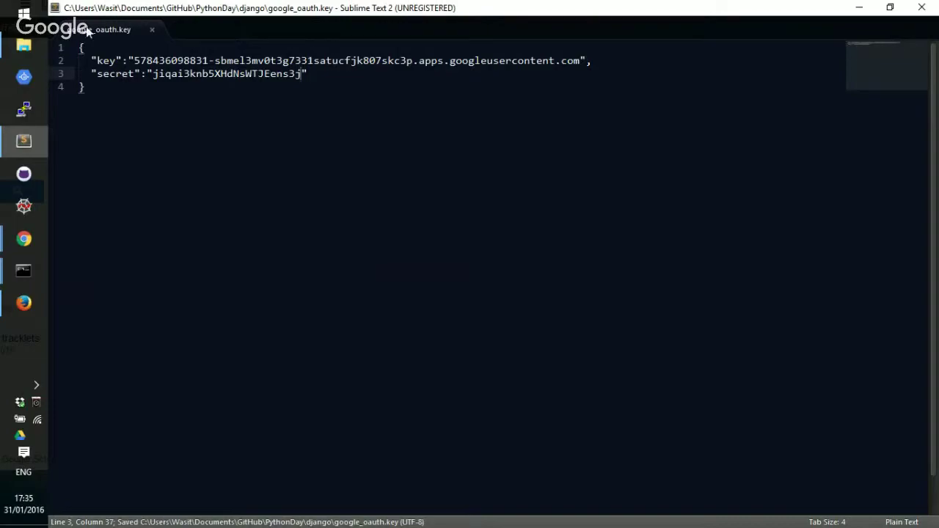
pyautogui.click(152, 29)
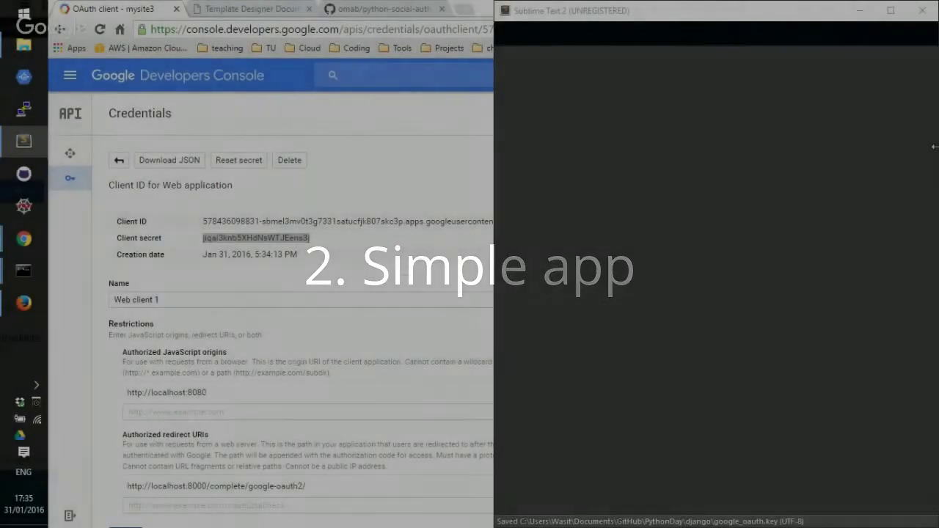
# - Place the editor and the Google Developers Console side by side, and save the Web client 1 settings
pyautogui.press('super+Right')
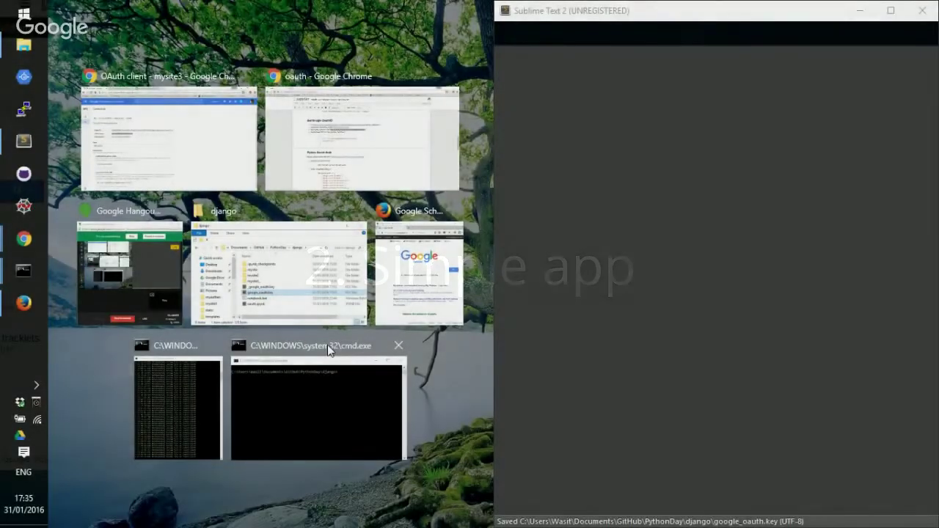
pyautogui.click(220, 162)
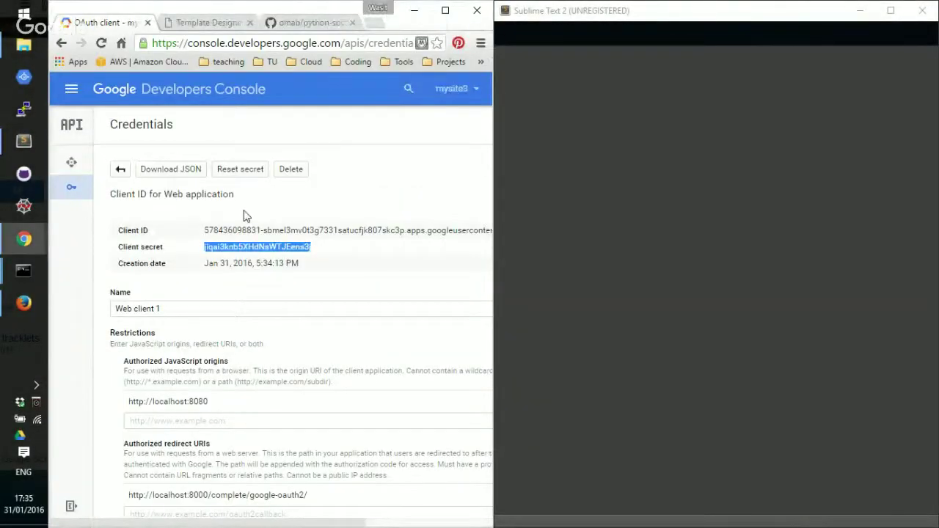
pyautogui.scroll(-1, 297, 212)
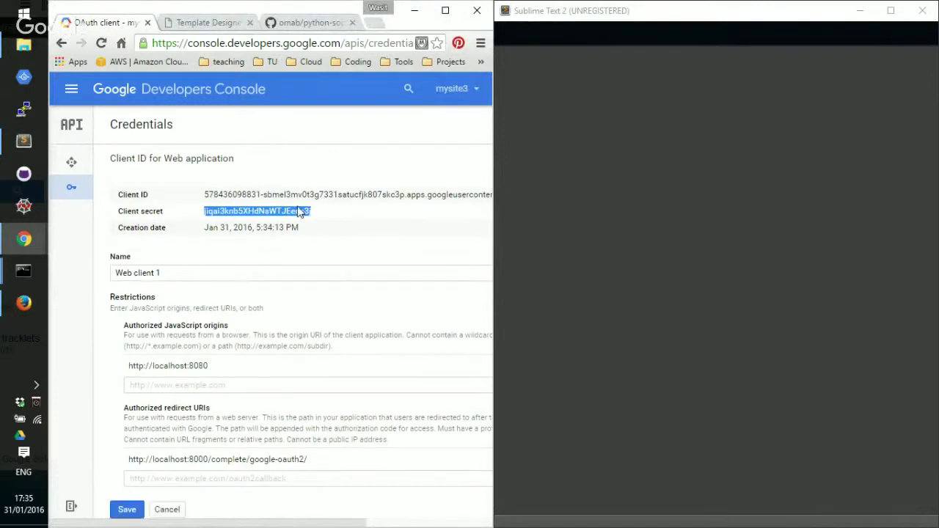
pyautogui.click(125, 512)
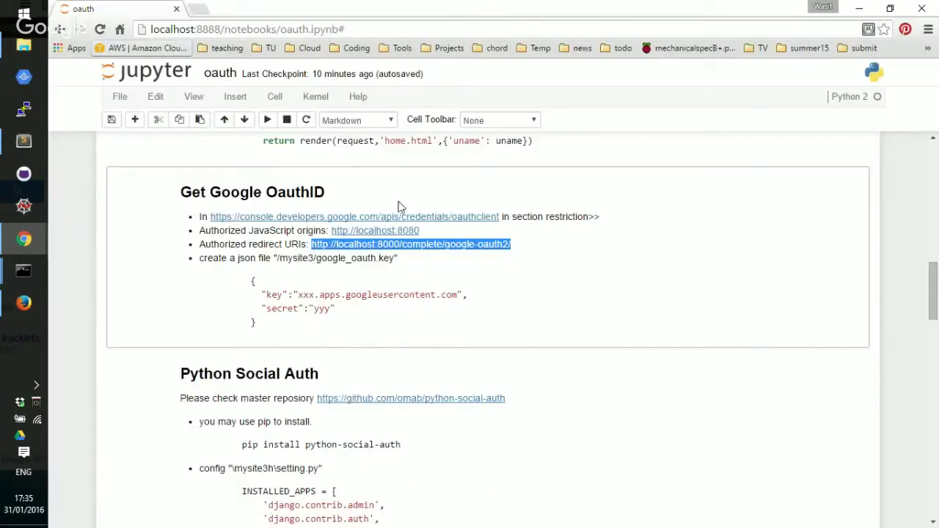
# - Go back to the "Prepare an app" instructions at the beginning of the oauth notebook
pyautogui.scroll(10, 400, 211)
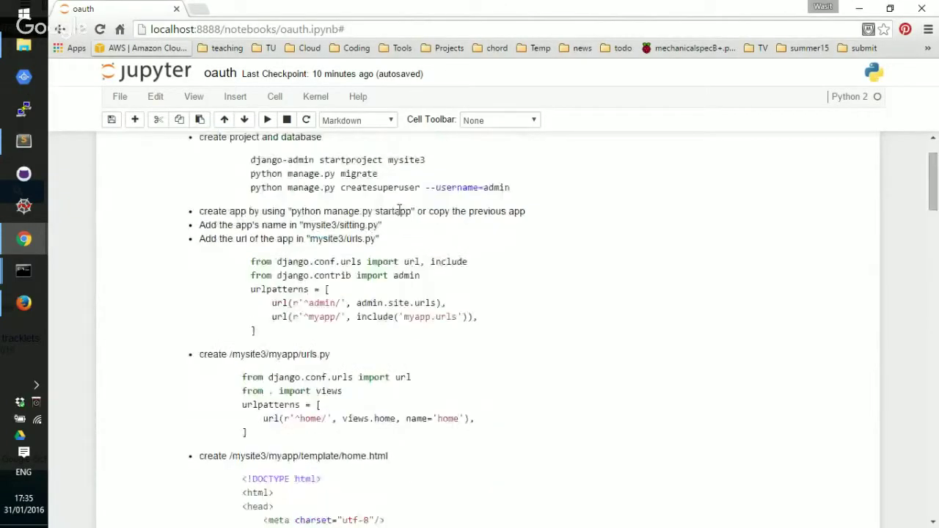
pyautogui.scroll(1, 399, 211)
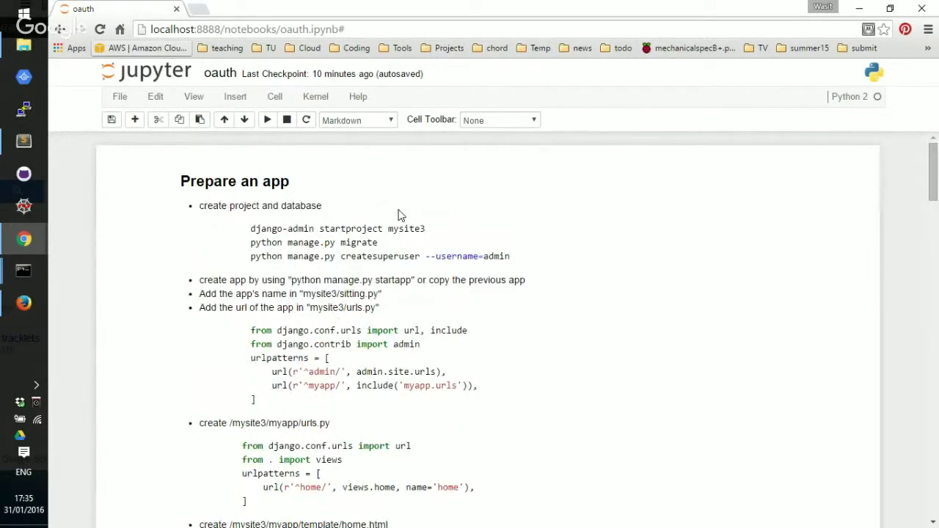